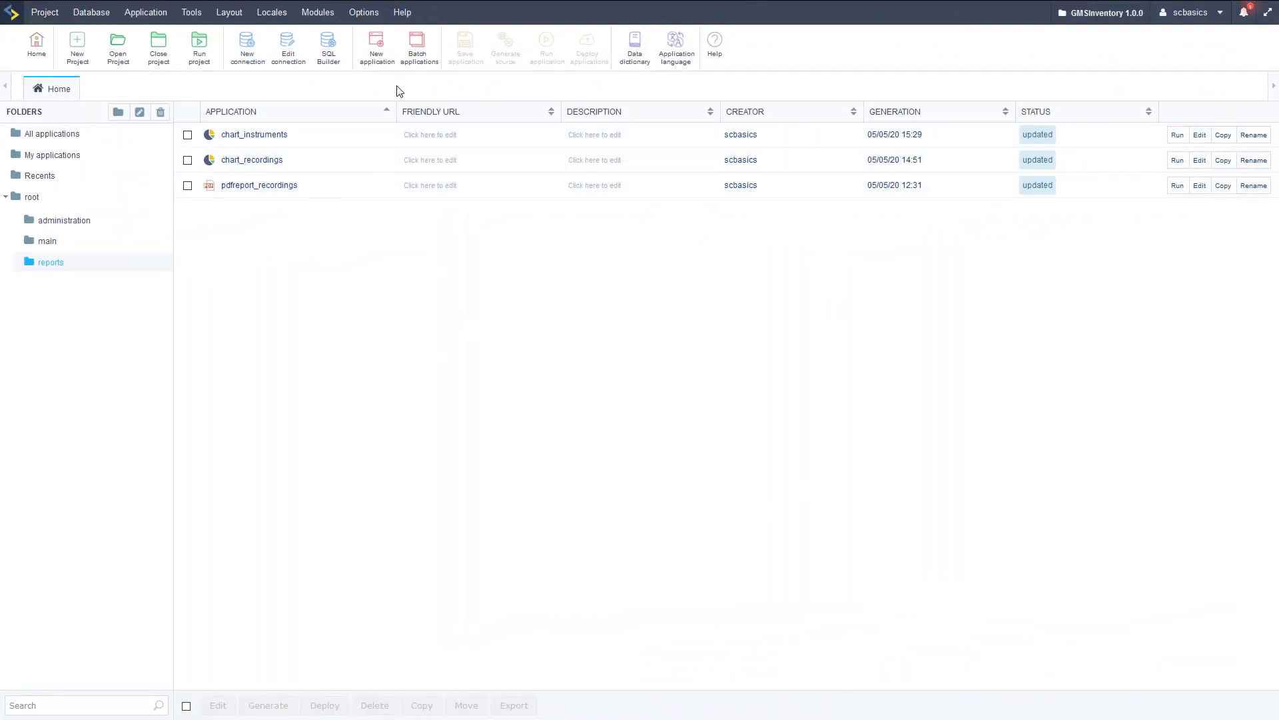
Step: Create a new Dashboard application named 'dashboard'
click(377, 48)
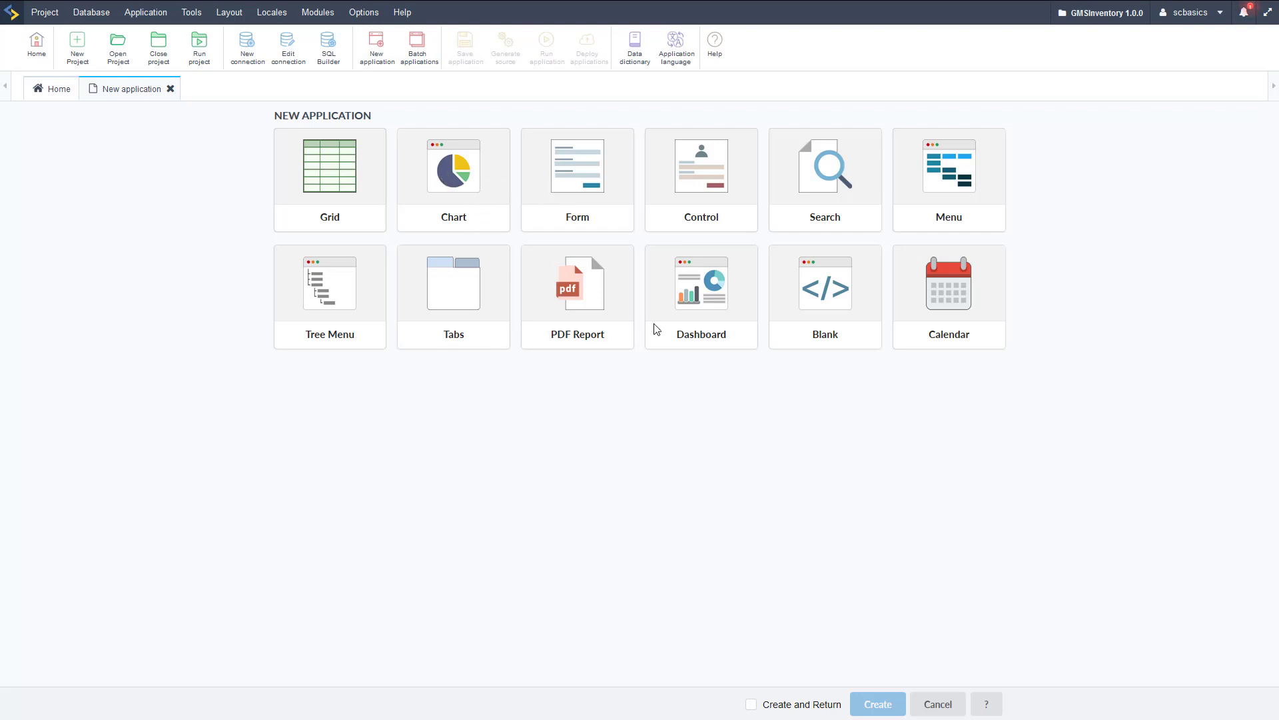
click(708, 310)
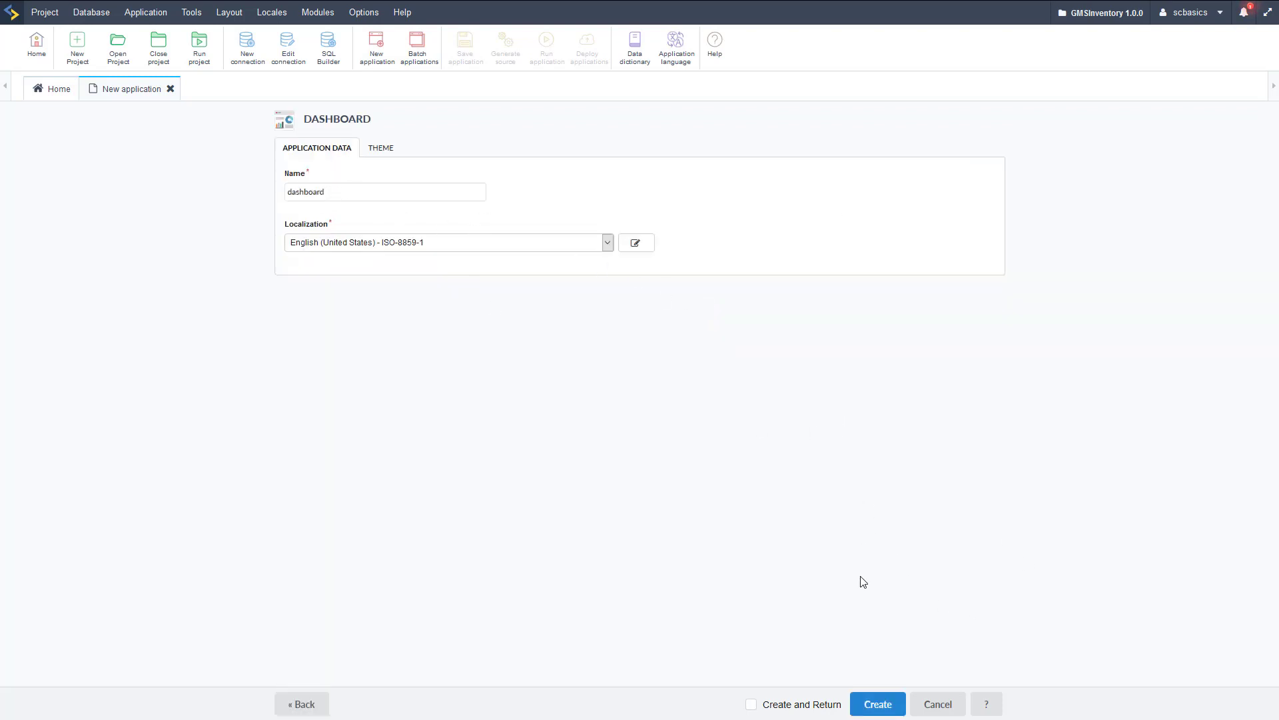
click(892, 702)
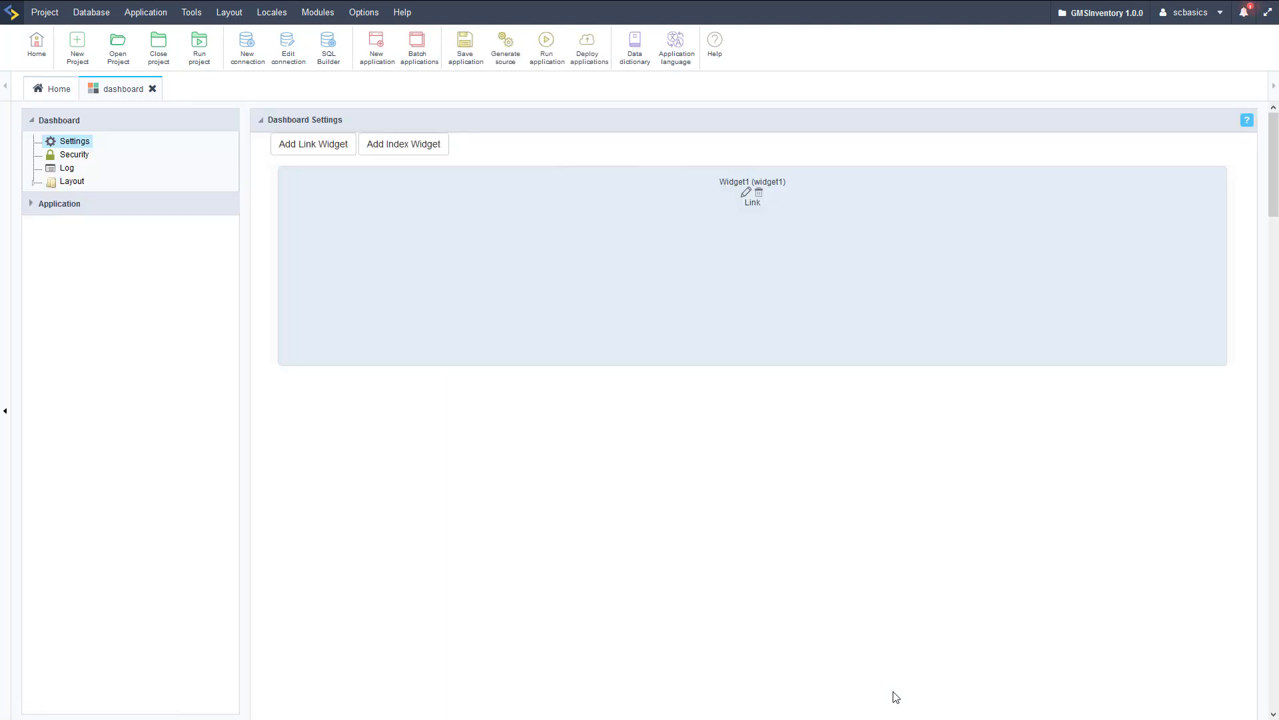
mouse_move(1220, 358)
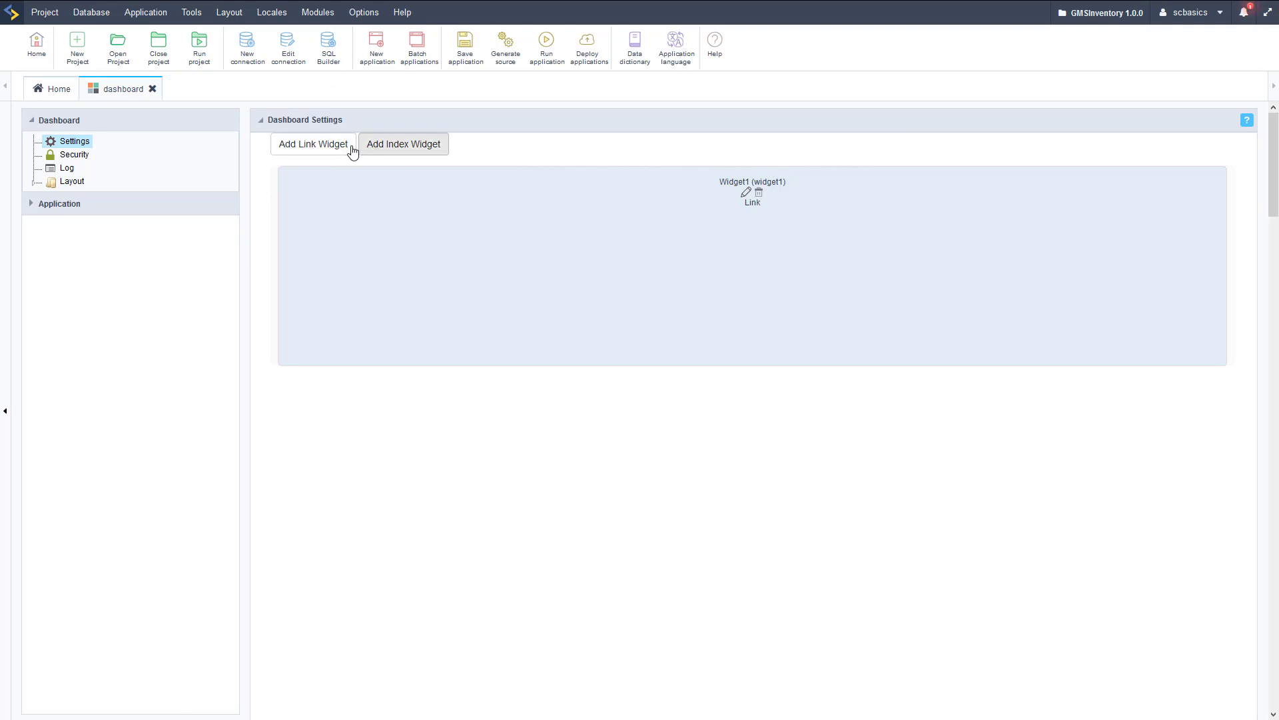
Step: Link Widget1 to the chart_recordings application
click(745, 192)
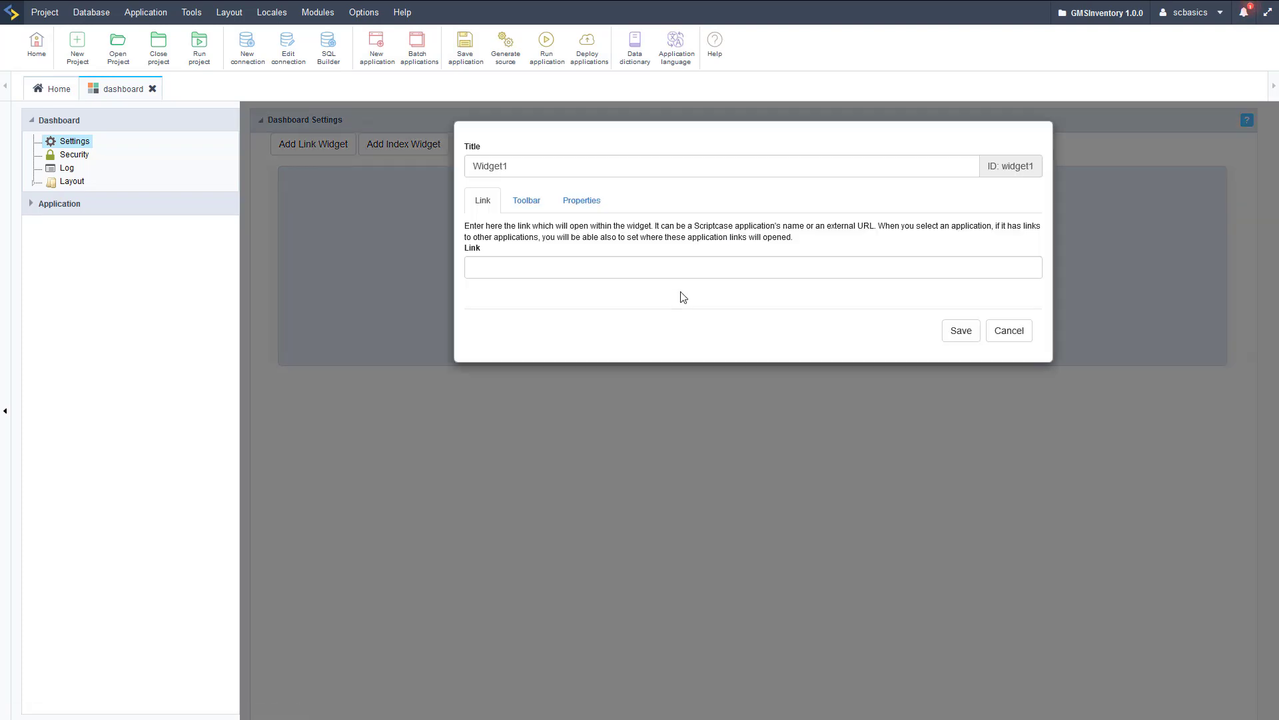
click(531, 271)
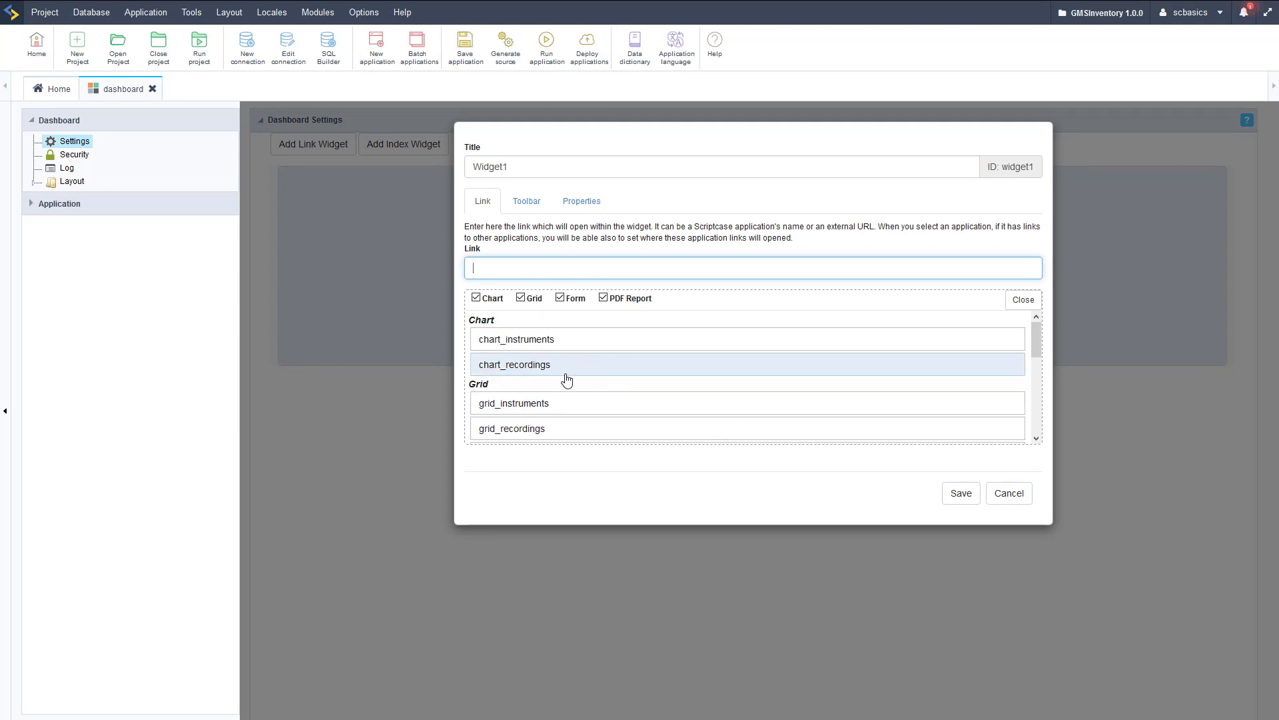
click(541, 367)
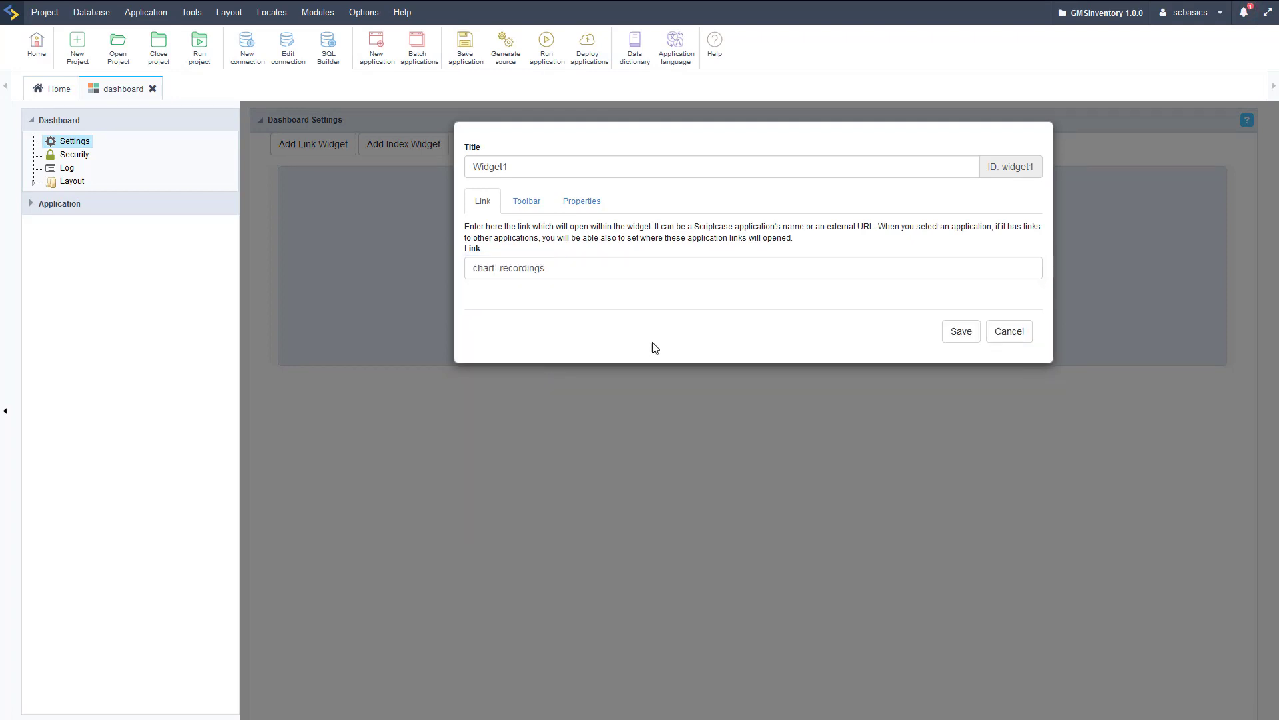
click(568, 267)
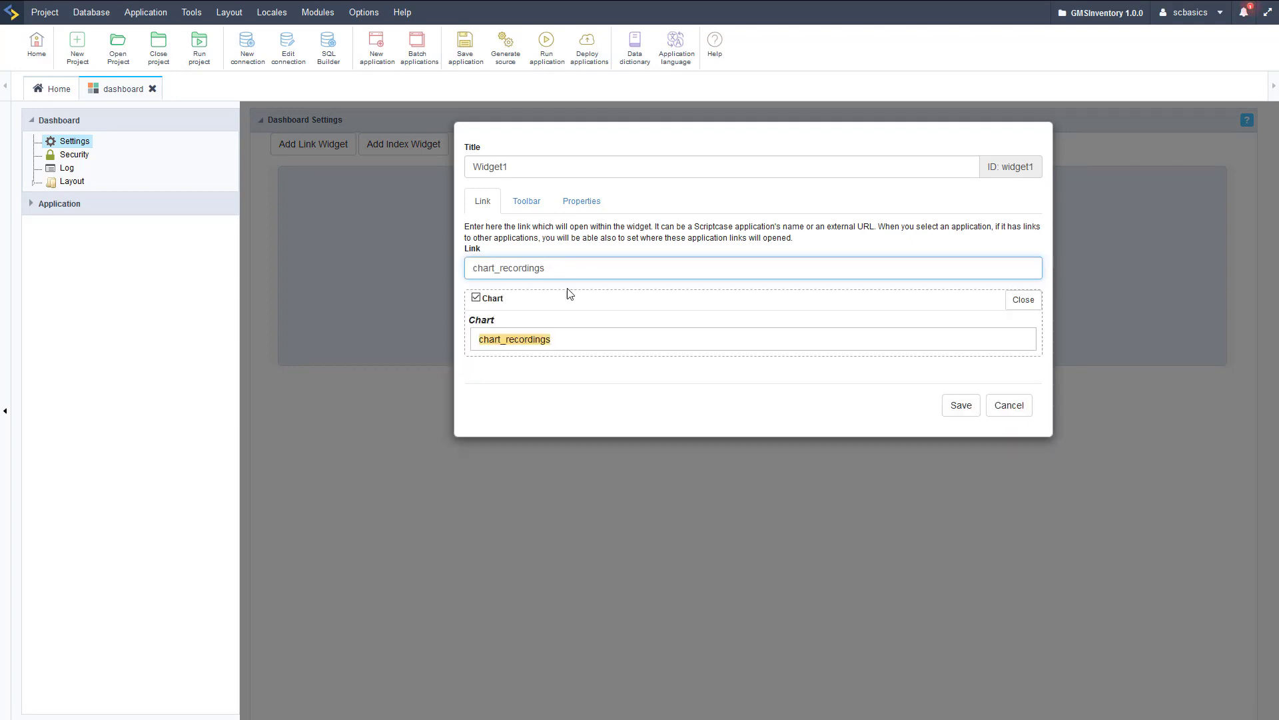
Step: Turn off all of Widget1's execution properties except Remove application margin, and save
click(527, 199)
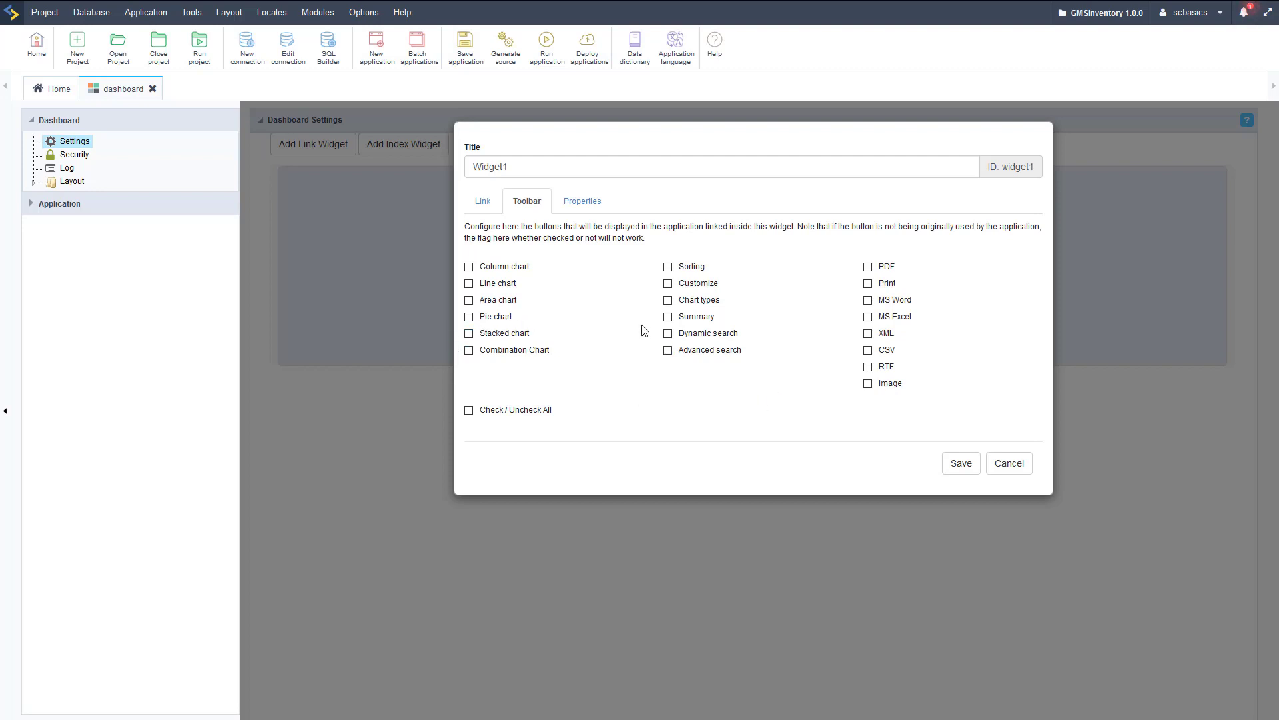
click(582, 200)
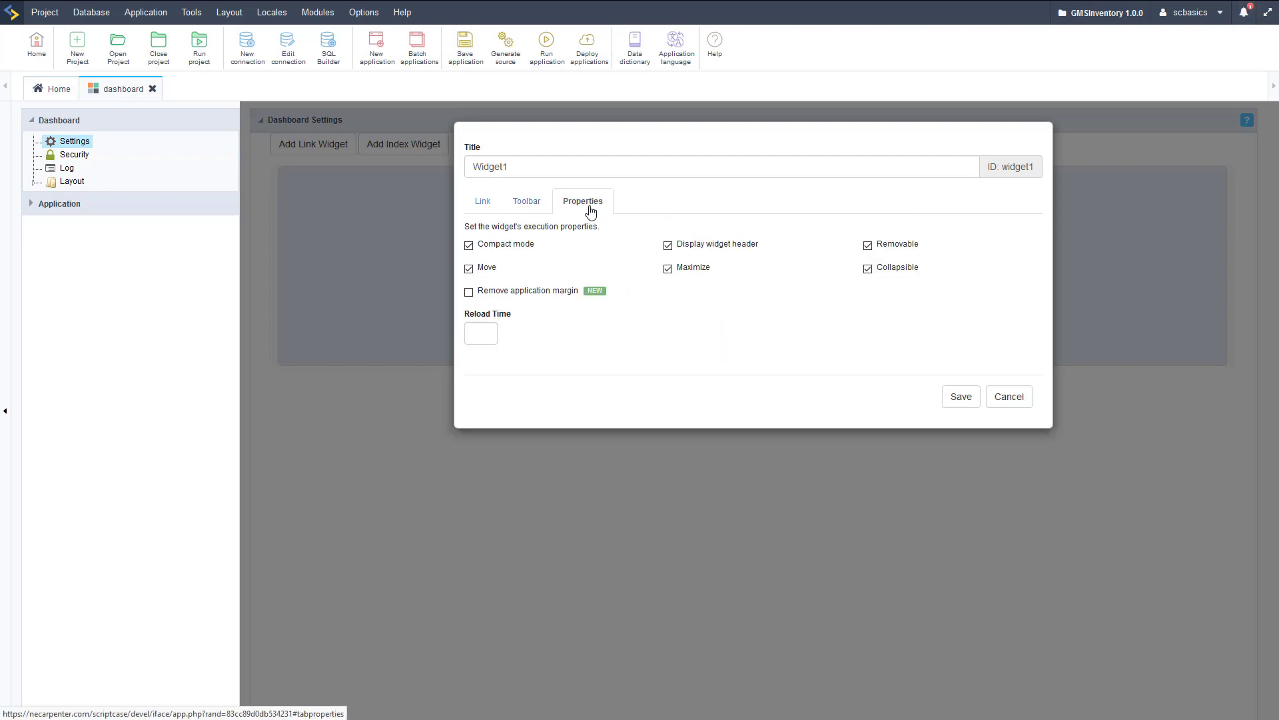
click(868, 268)
click(868, 245)
click(667, 268)
click(667, 245)
click(469, 269)
click(469, 245)
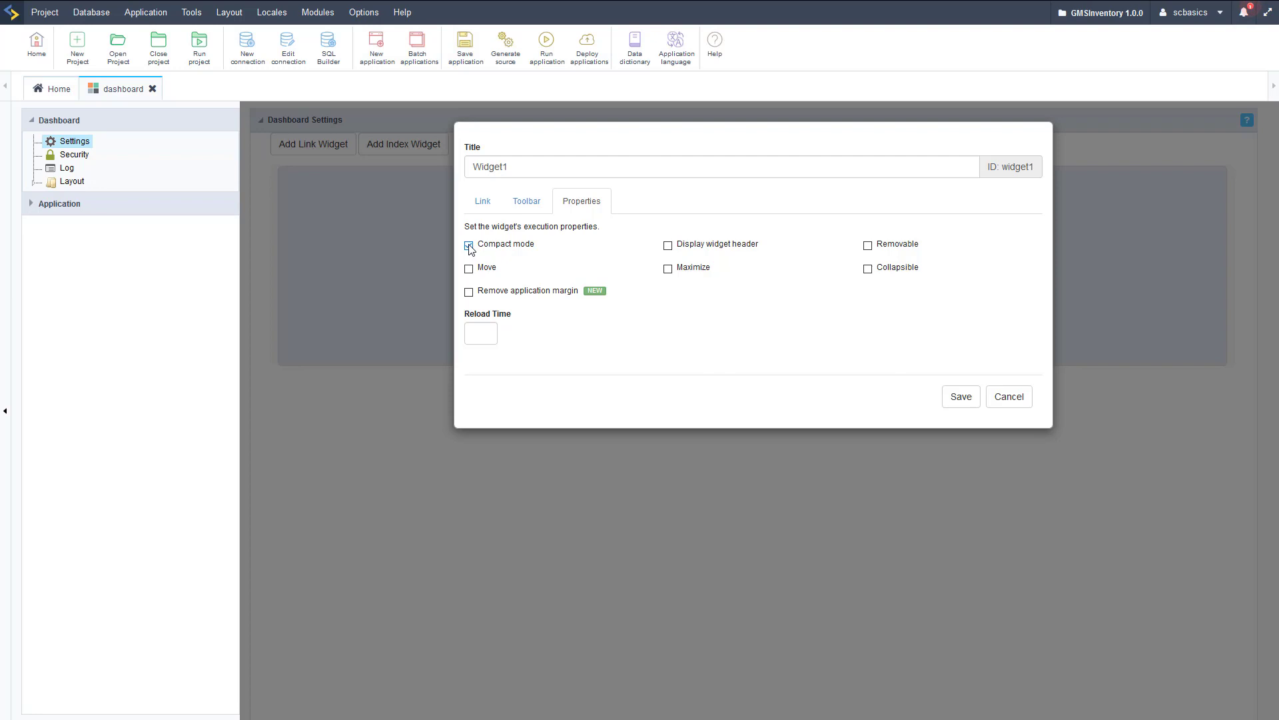
click(469, 292)
click(961, 397)
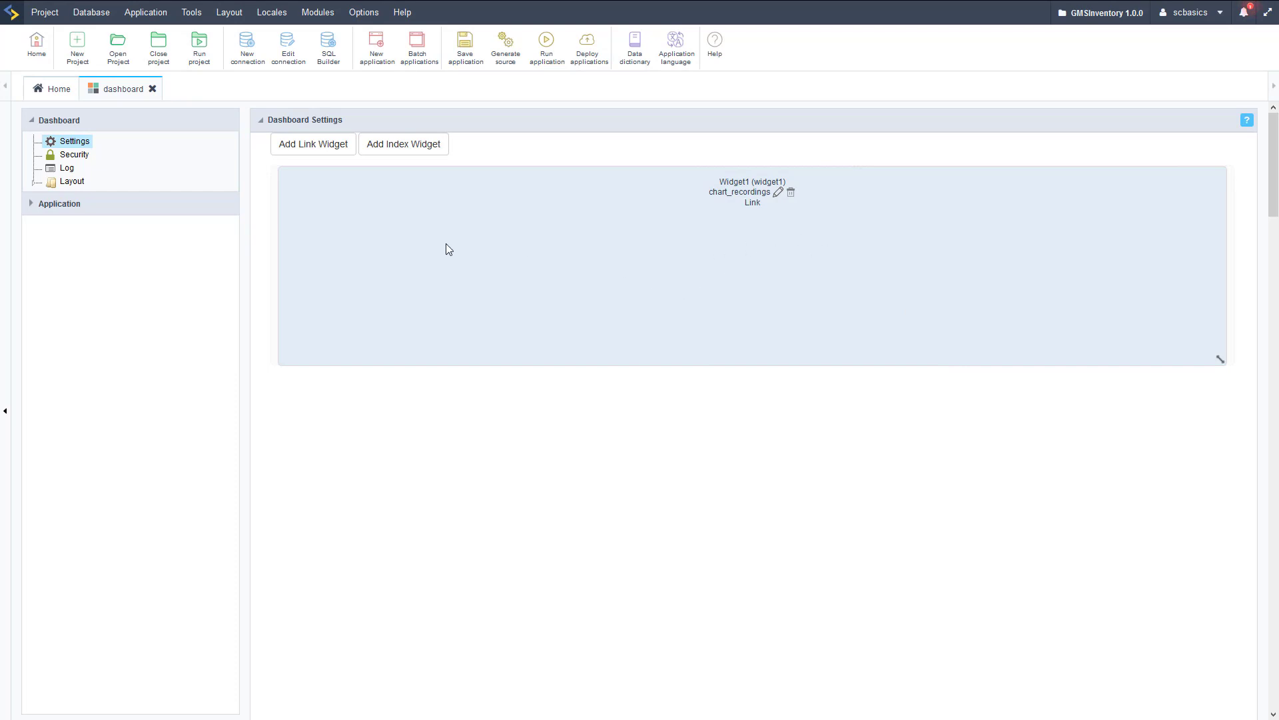
Step: Add a new link widget pointing to chart_instruments
click(310, 144)
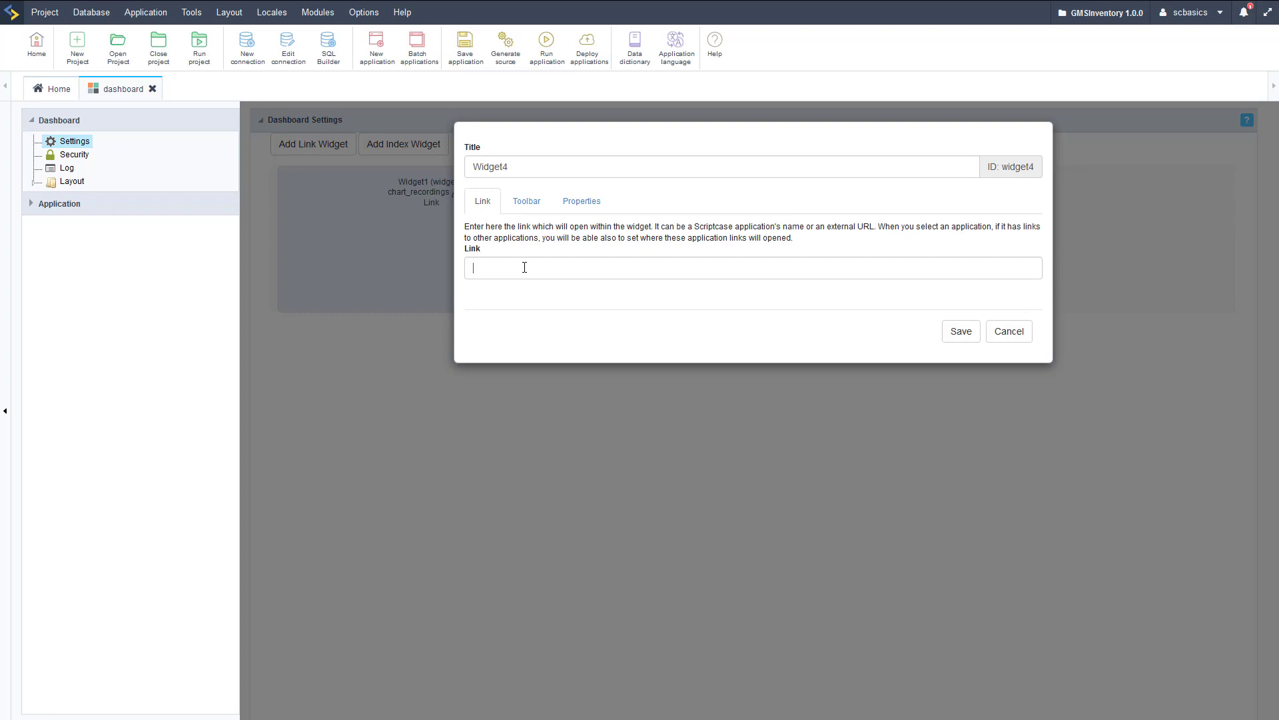
click(523, 268)
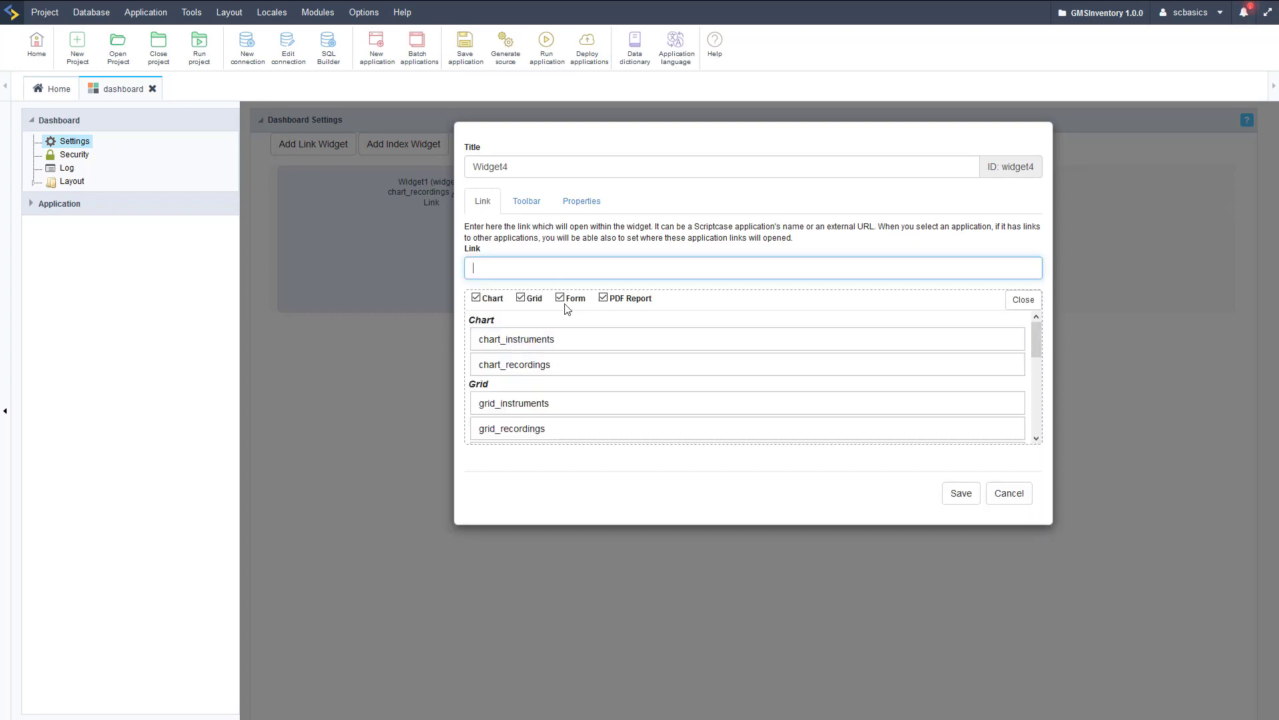
click(540, 341)
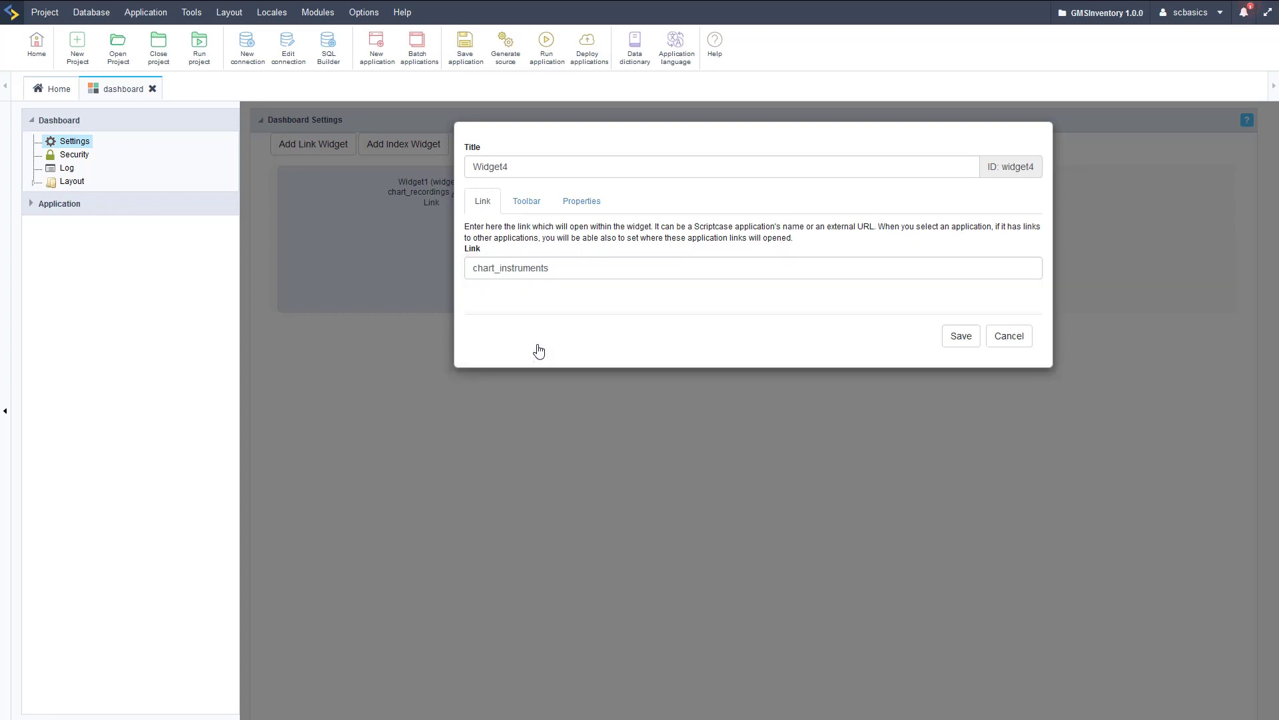
Step: Disable Compact mode, Move, Maximize, header and Removable, leaving margin removal on, and save
click(526, 201)
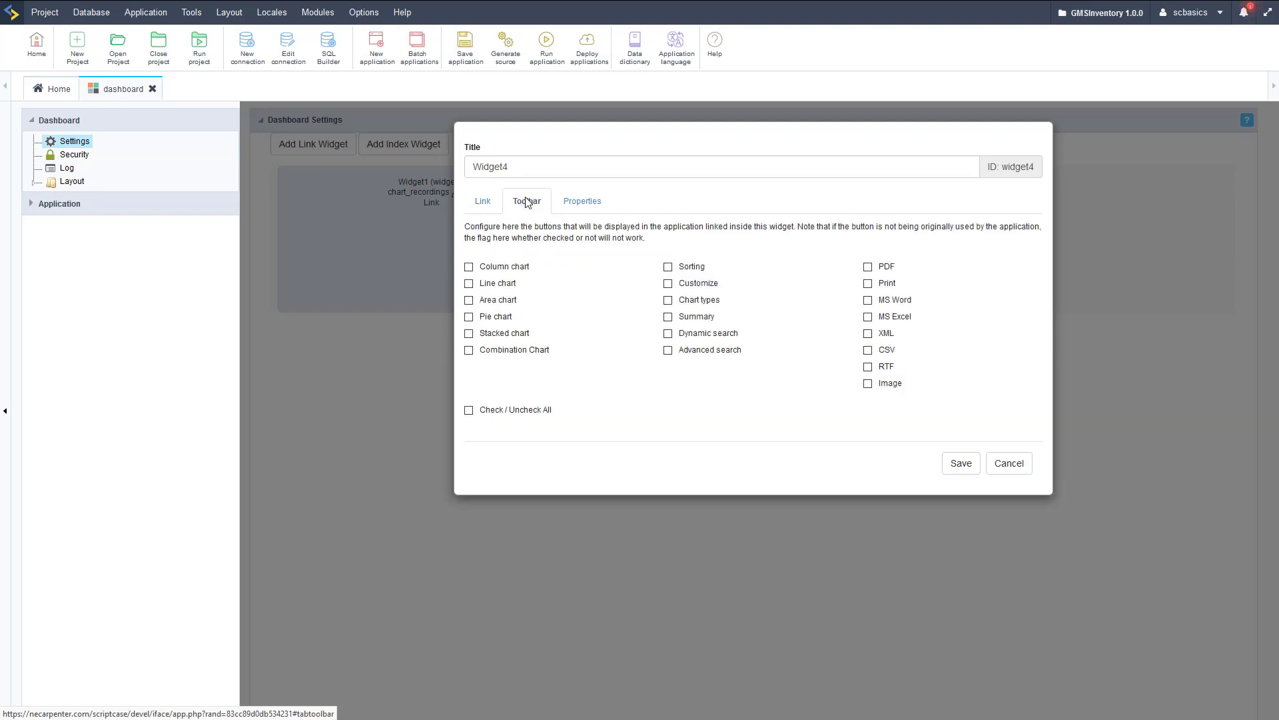
click(582, 201)
click(468, 245)
click(467, 268)
click(668, 268)
click(668, 245)
click(867, 245)
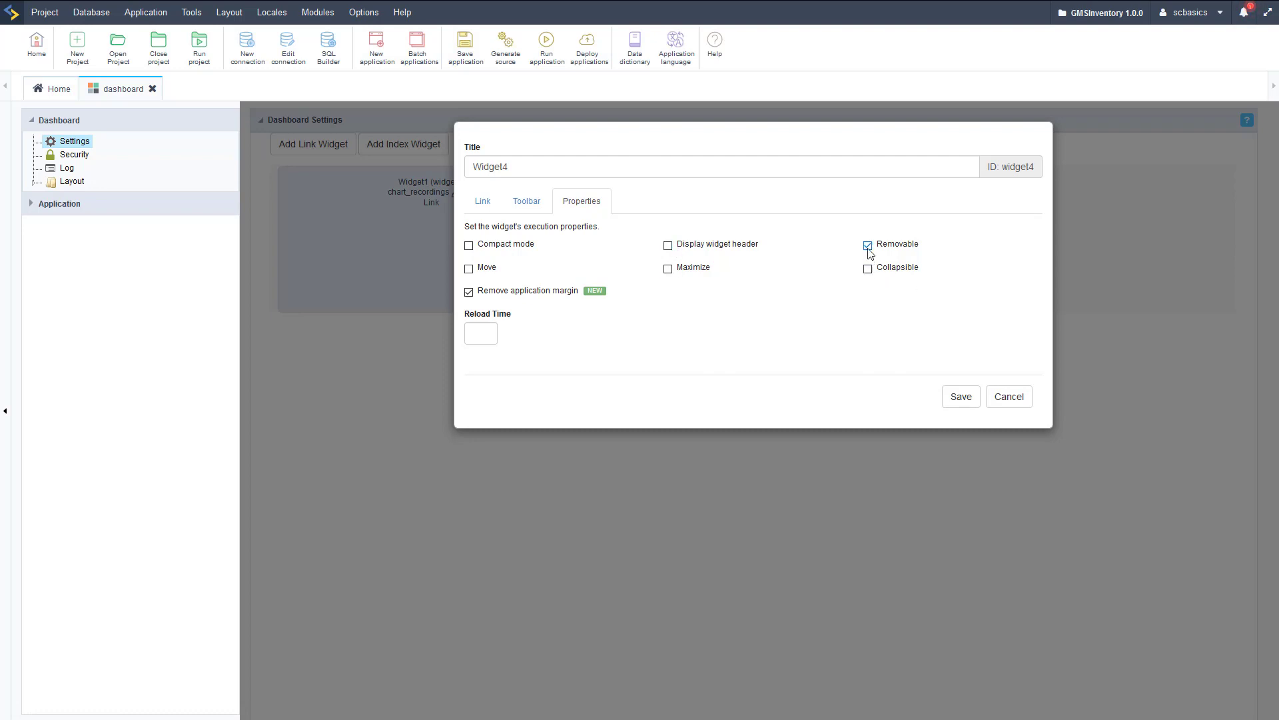
click(962, 396)
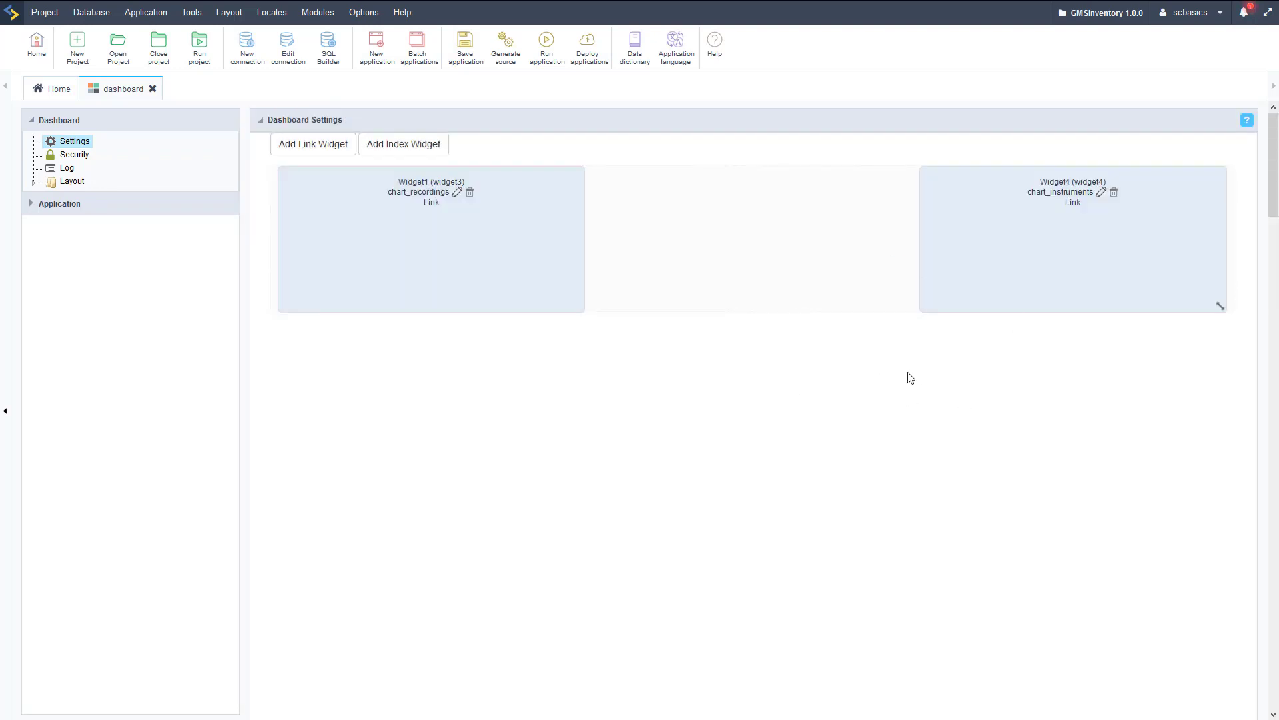
Step: Add a link widget for grid_instruments with default form target and no toolbar buttons
click(313, 143)
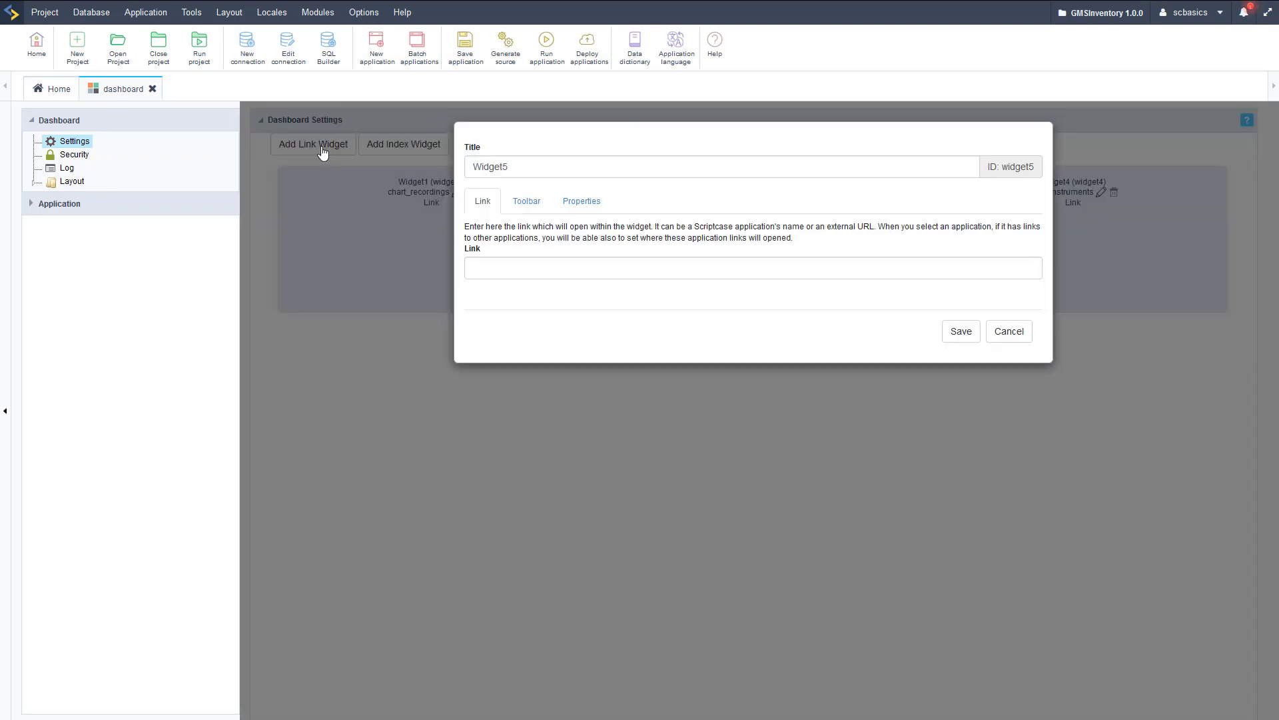
click(500, 266)
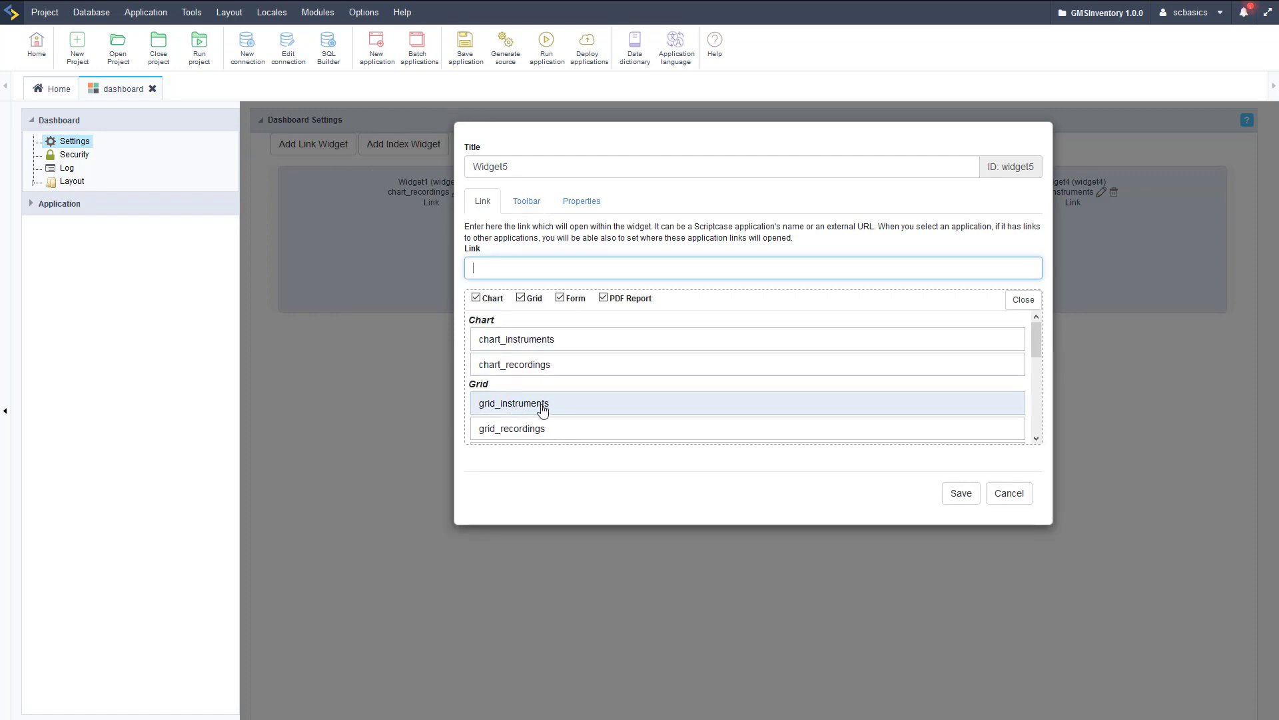
click(540, 404)
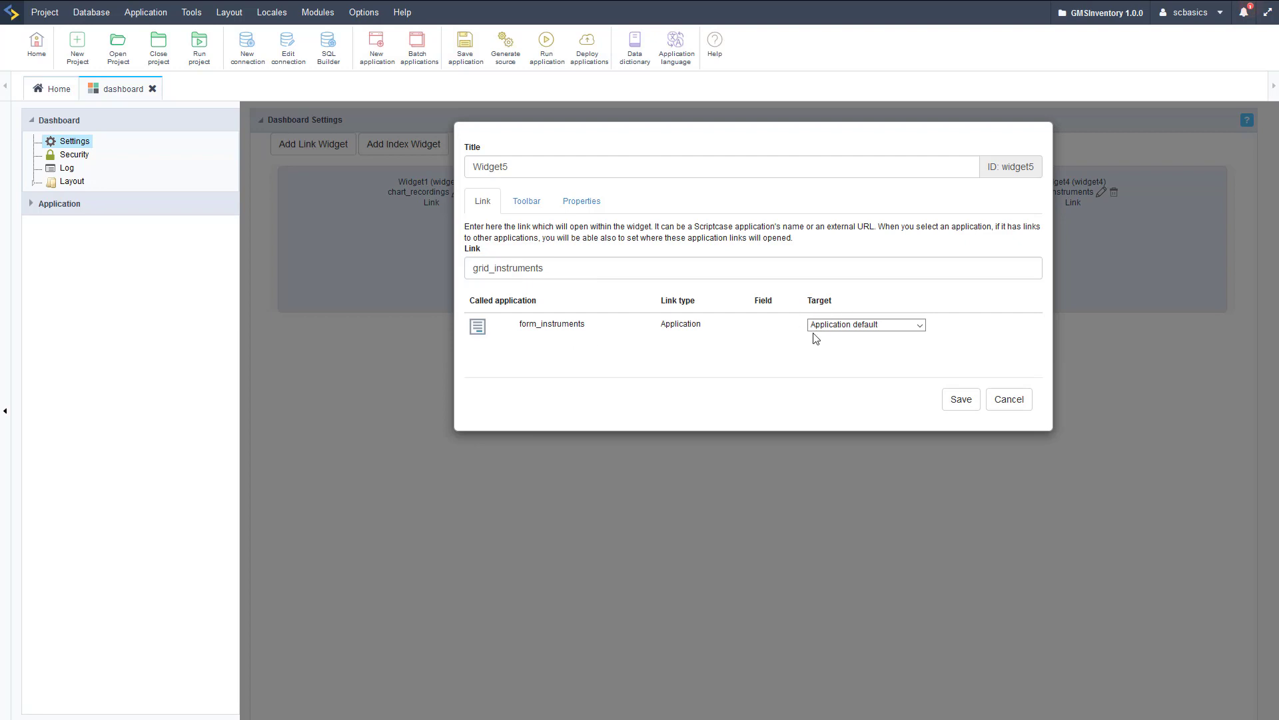
click(866, 324)
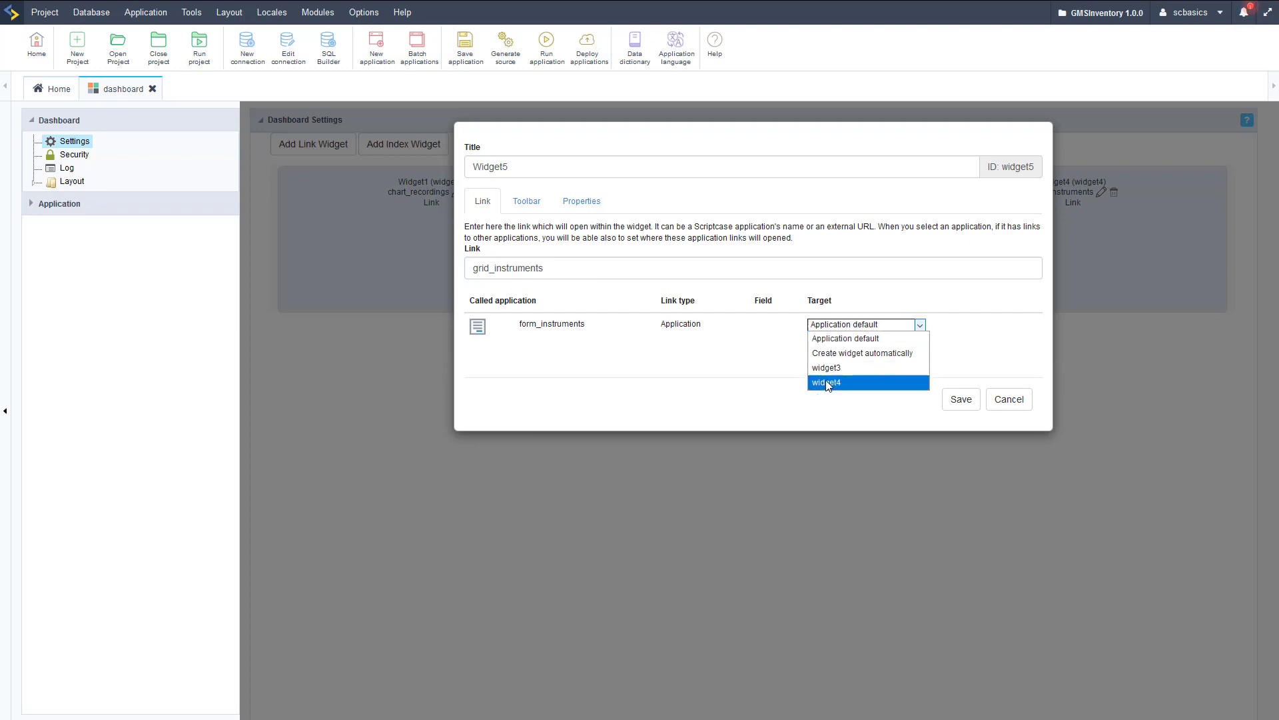
click(737, 371)
click(527, 201)
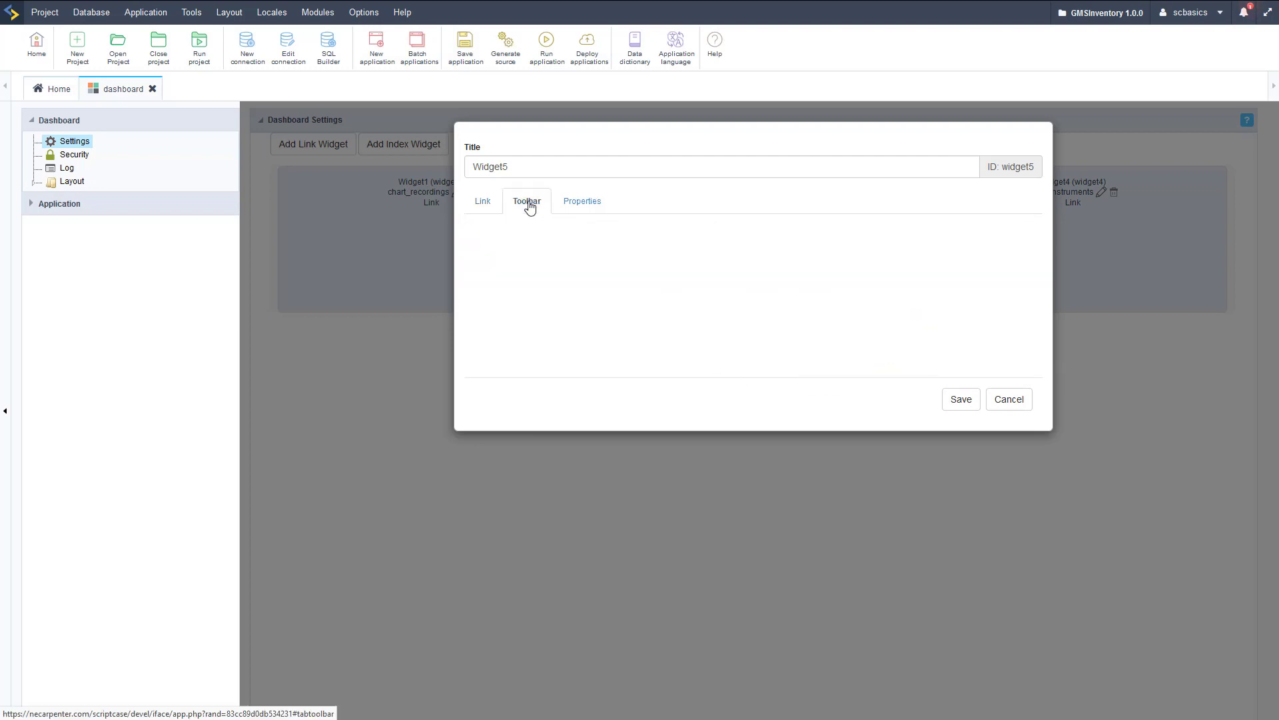
click(469, 411)
click(468, 411)
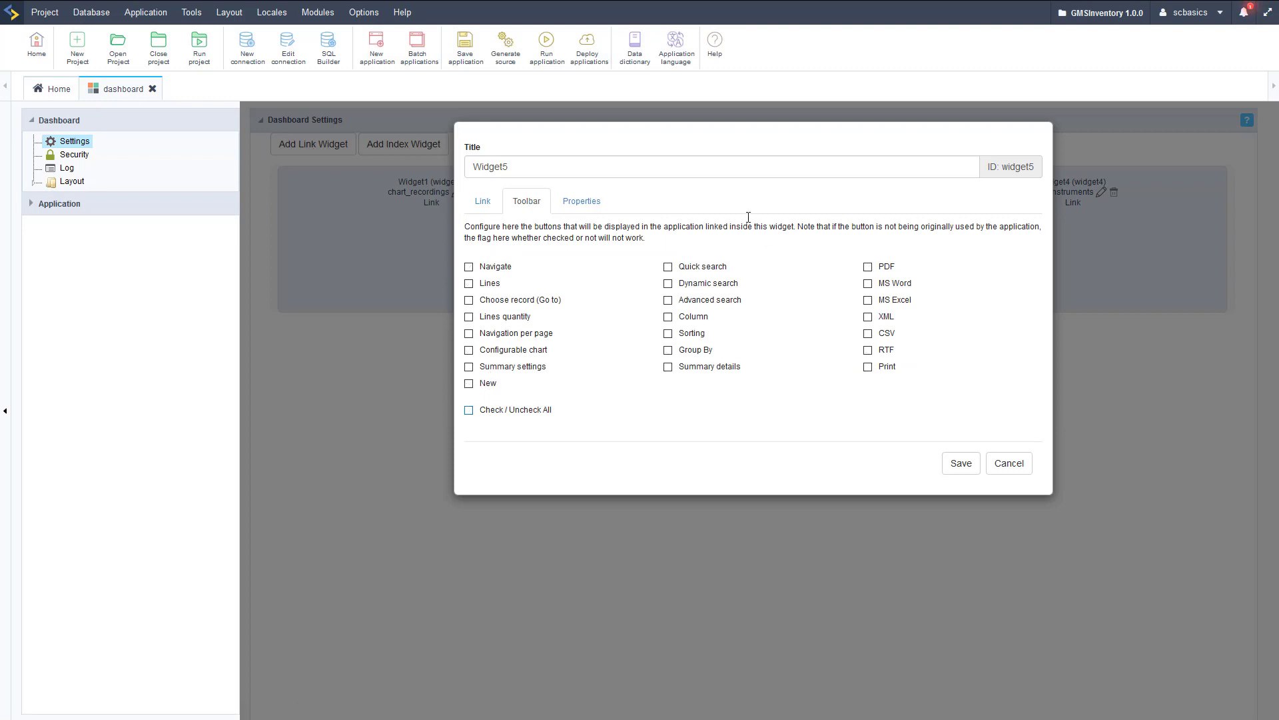
Step: Turn off all grid widget execution properties except margin removal, and save
click(582, 201)
click(468, 268)
click(468, 244)
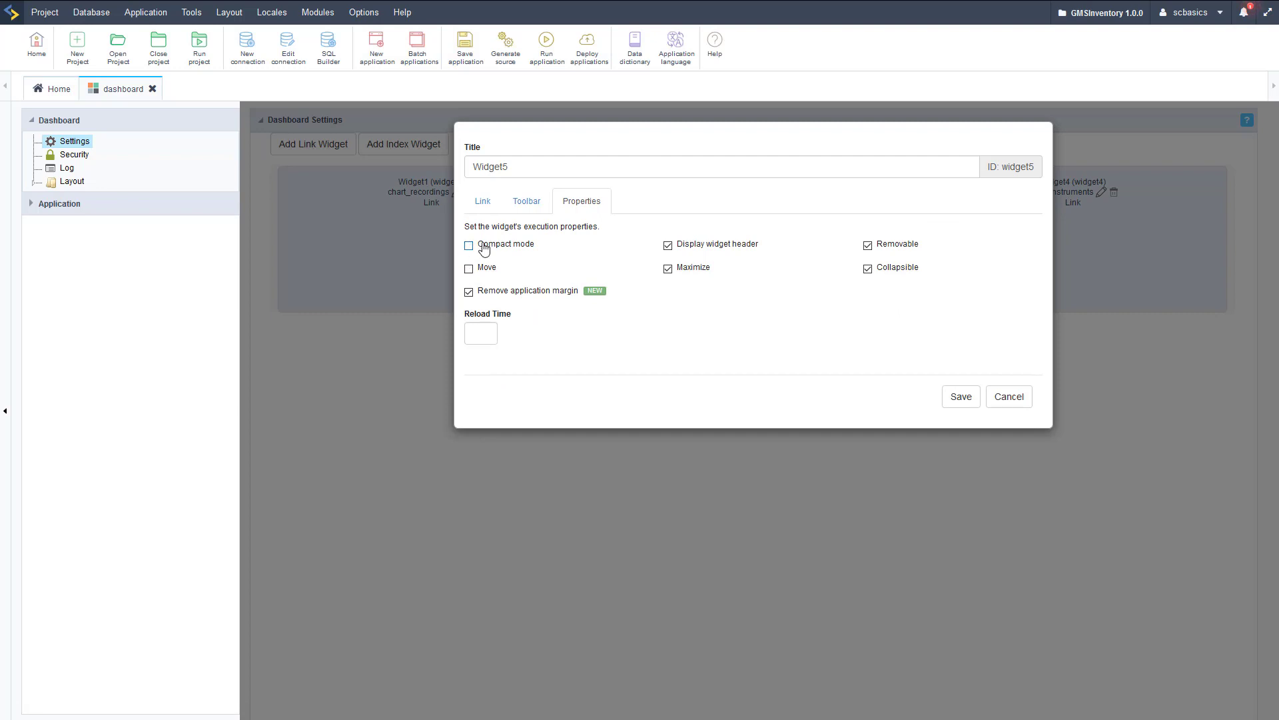
click(668, 268)
click(668, 245)
click(868, 268)
click(868, 245)
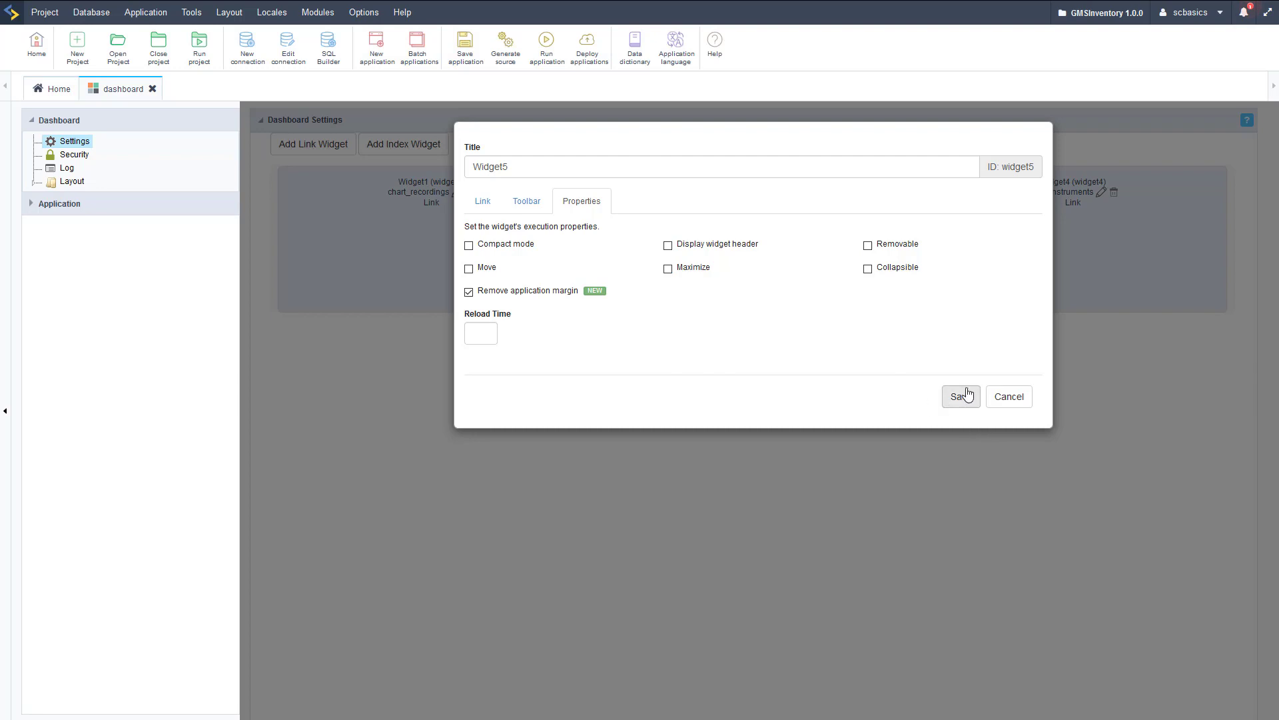
click(961, 396)
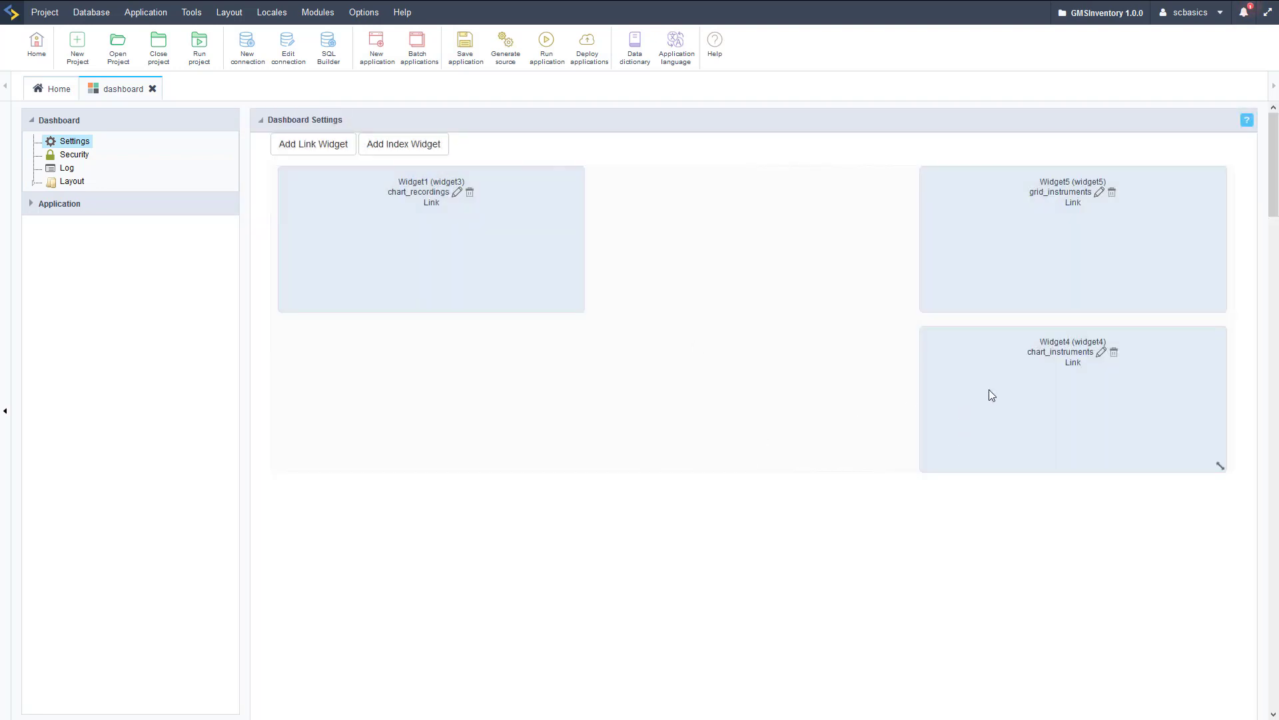
Step: Move chart_instruments below chart_recordings and stretch it across the full width
drag(989, 395, 367, 398)
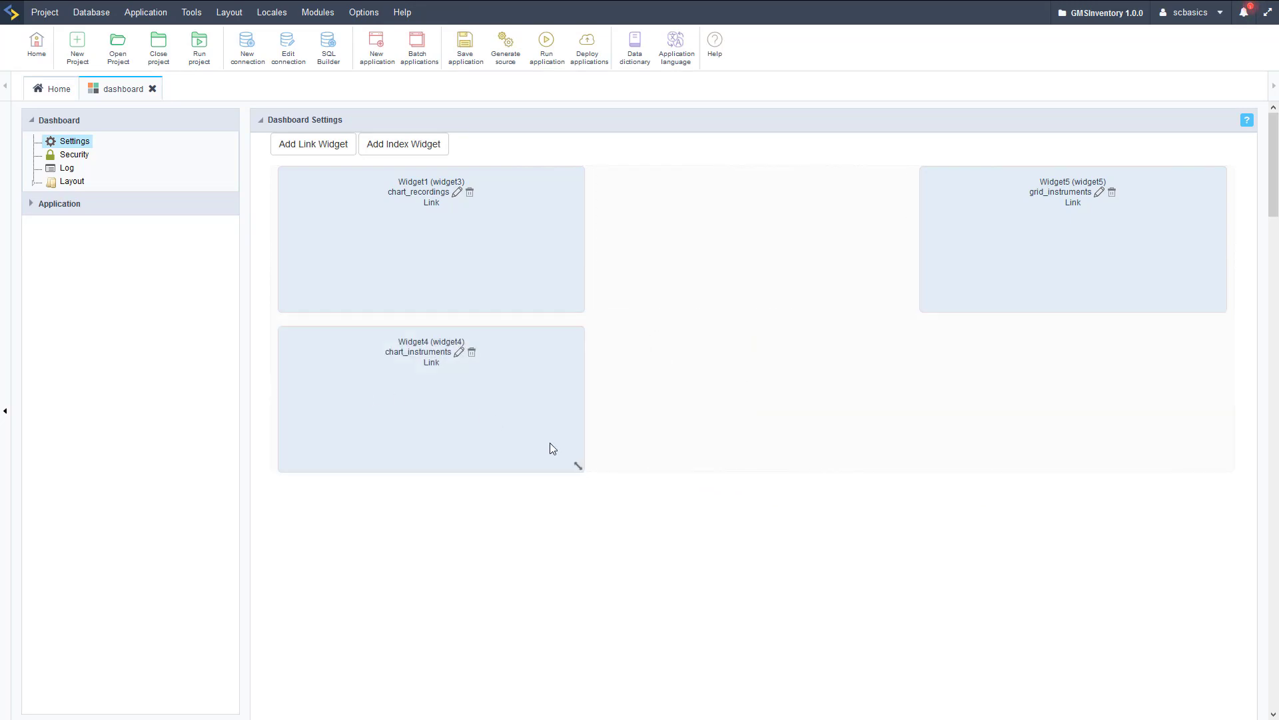
drag(578, 463, 1222, 625)
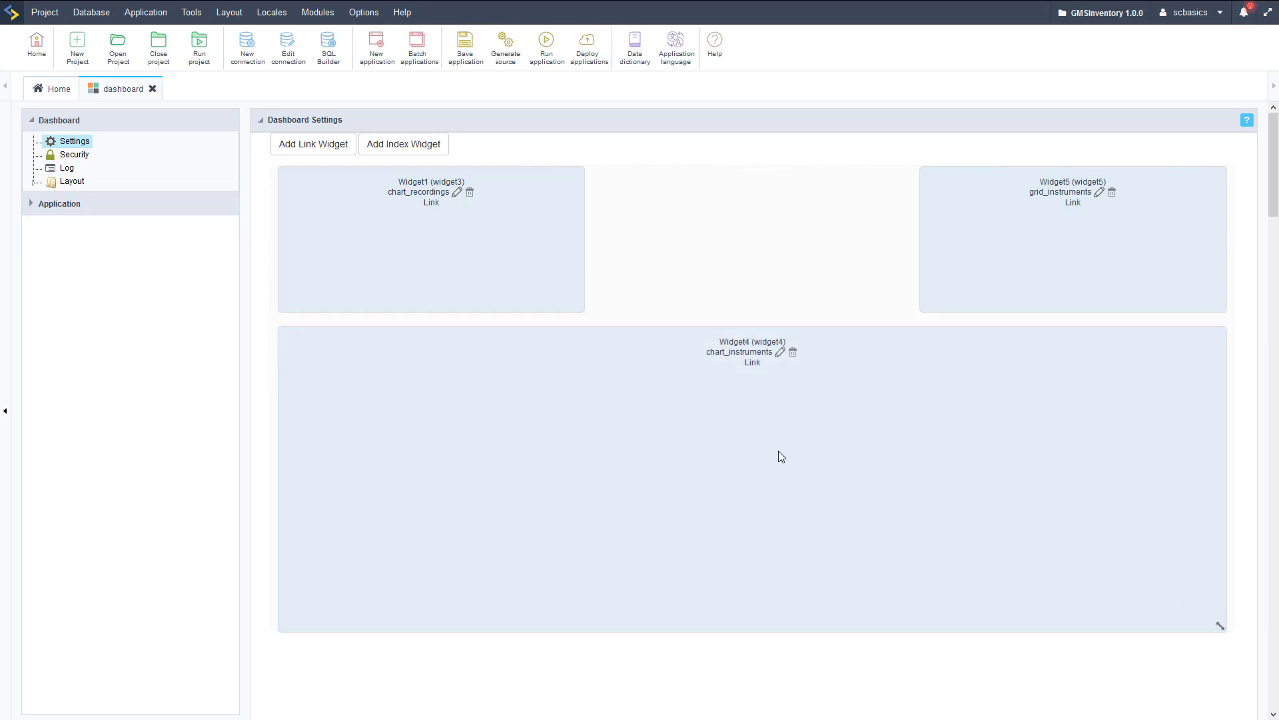
drag(779, 451, 768, 592)
Step: Make chart_recordings and grid_instruments taller at matching heights
drag(580, 306, 598, 373)
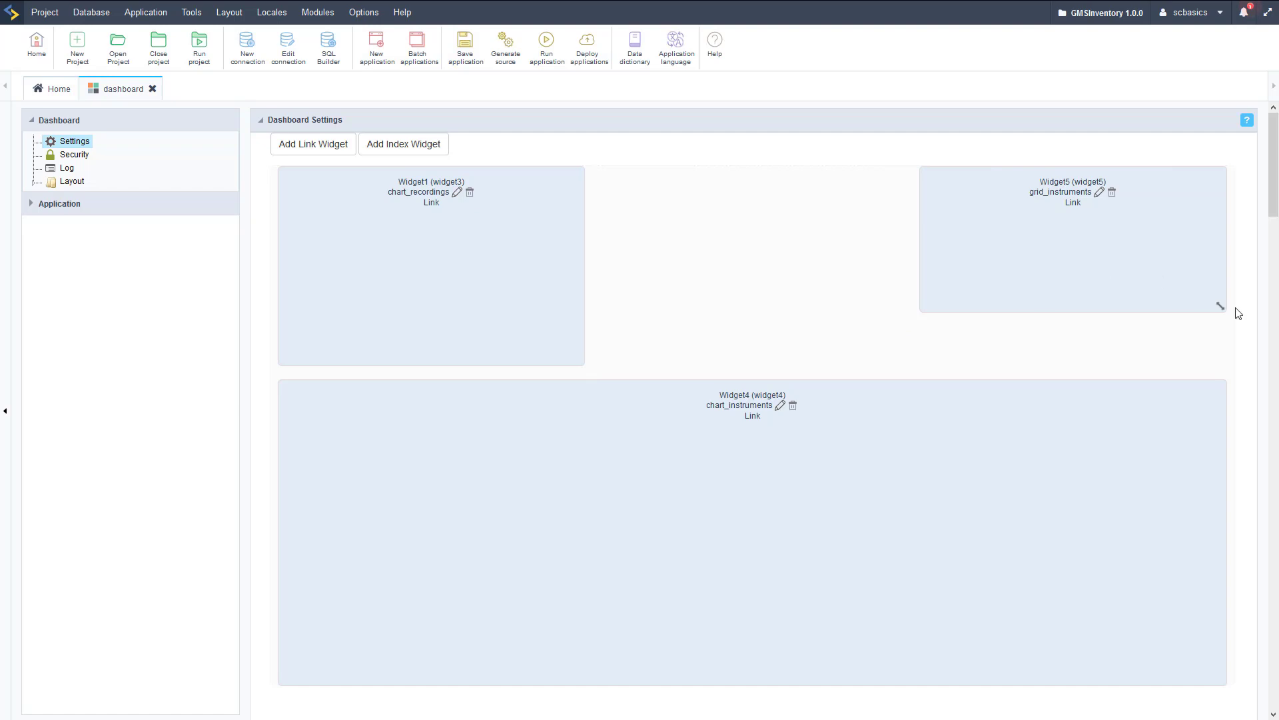
drag(1223, 306, 1219, 369)
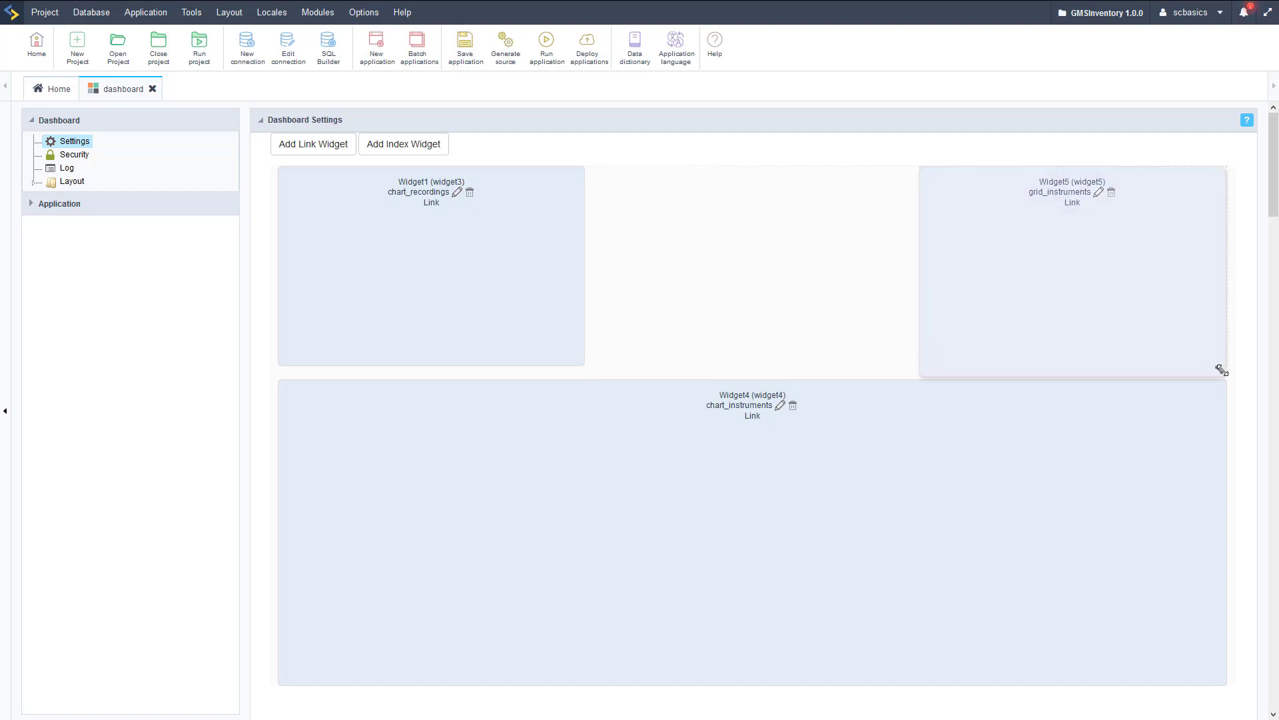
drag(1222, 370, 1221, 371)
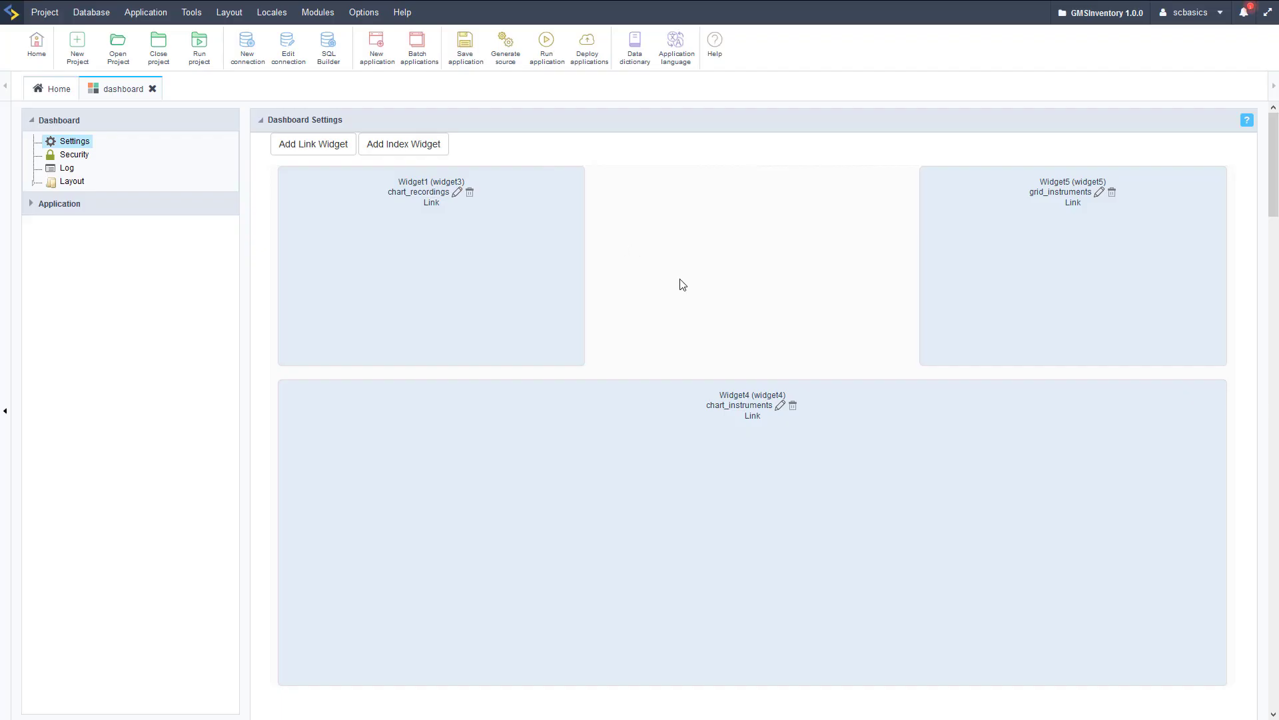
Step: Place chart_instruments top-right beside chart_recordings and stretch grid_instruments full width along the bottom
drag(962, 225, 865, 635)
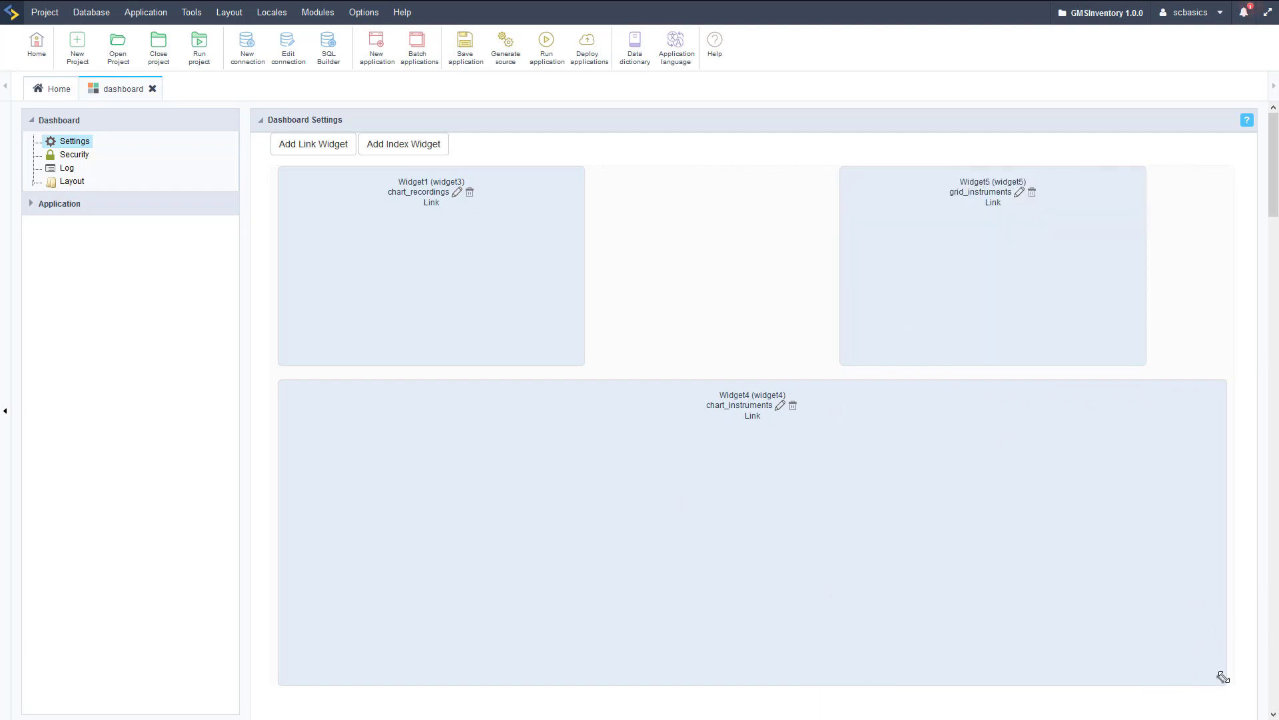
mouse_move(1221, 679)
mouse_down()
mouse_move(612, 541)
mouse_move(556, 582)
mouse_up()
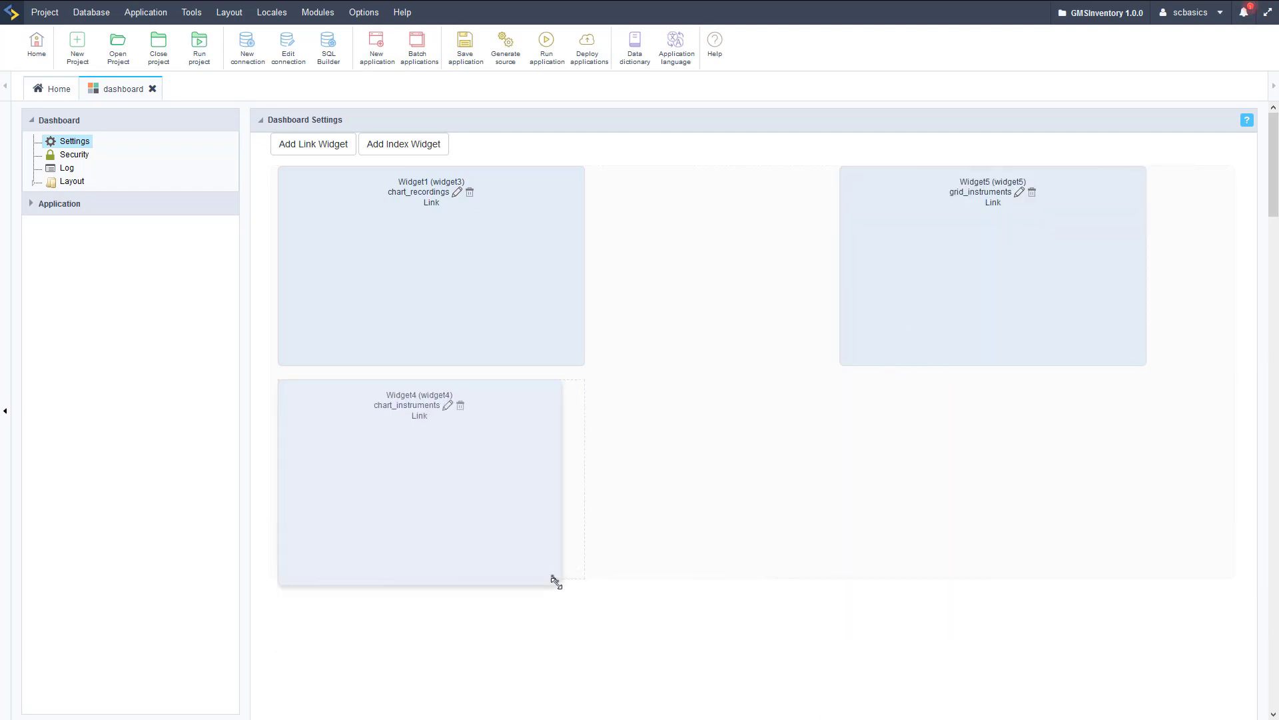
drag(432, 401, 740, 217)
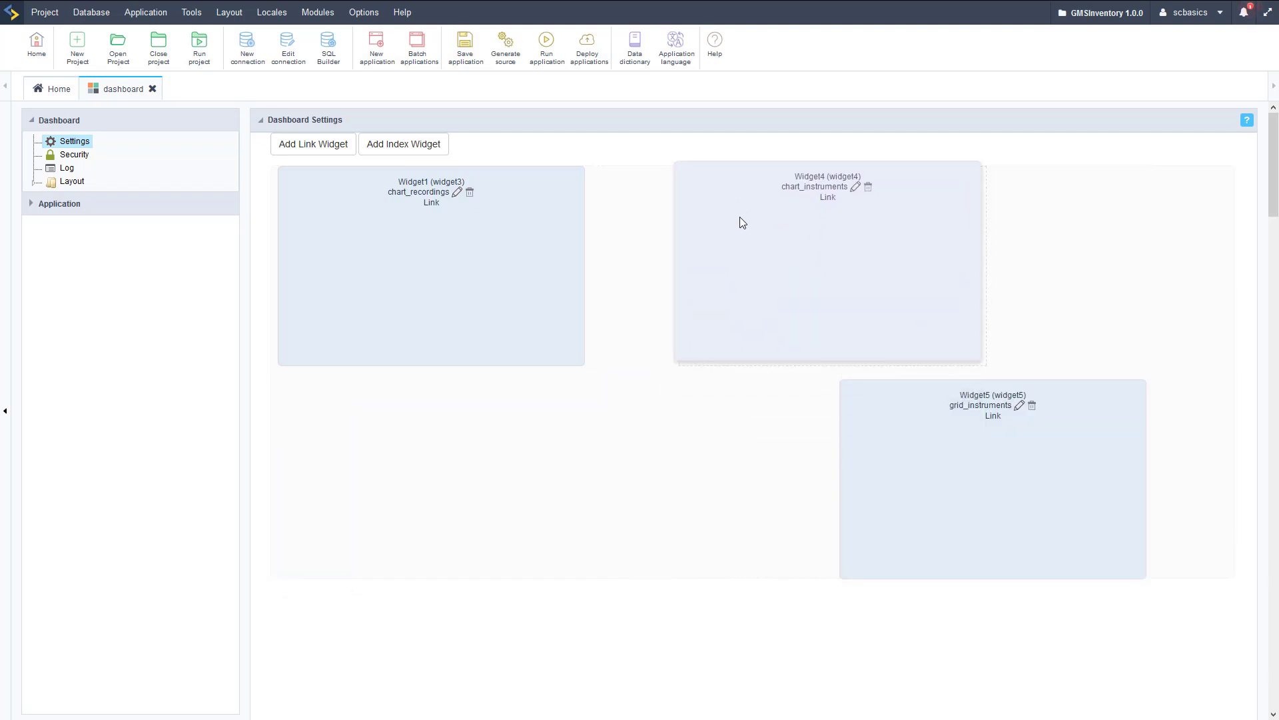
drag(991, 400, 383, 472)
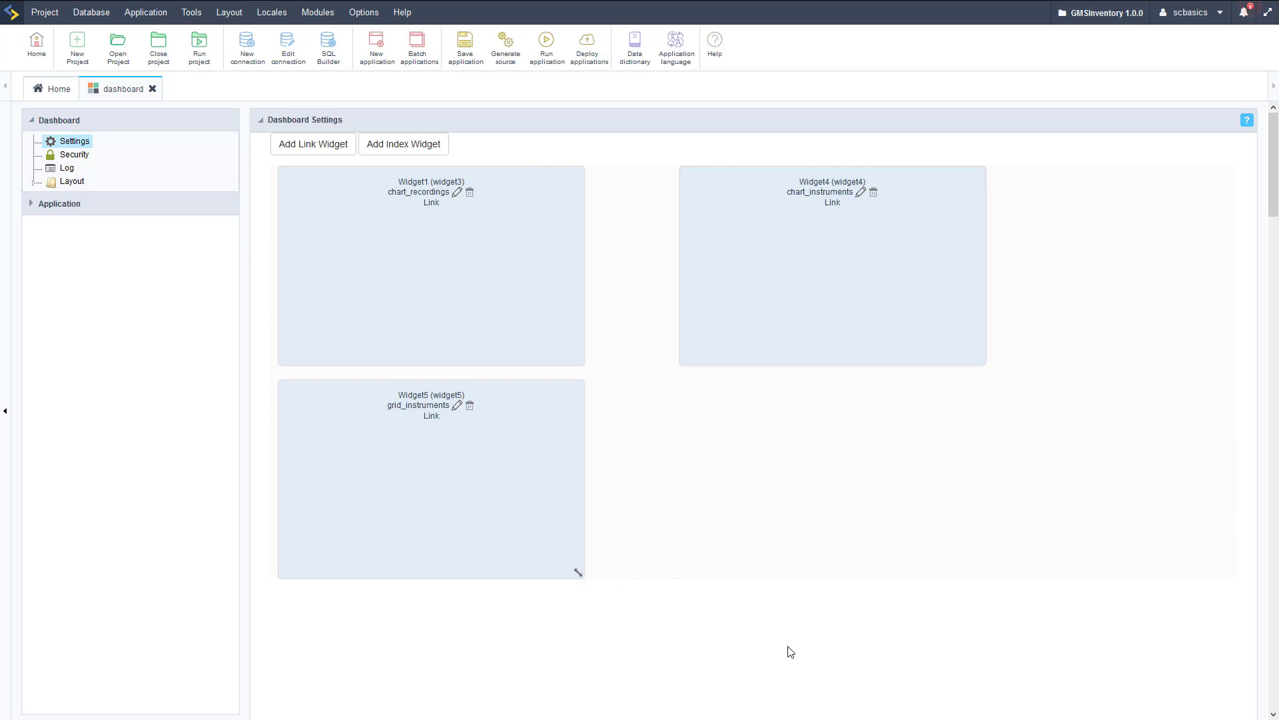
drag(577, 571, 1183, 685)
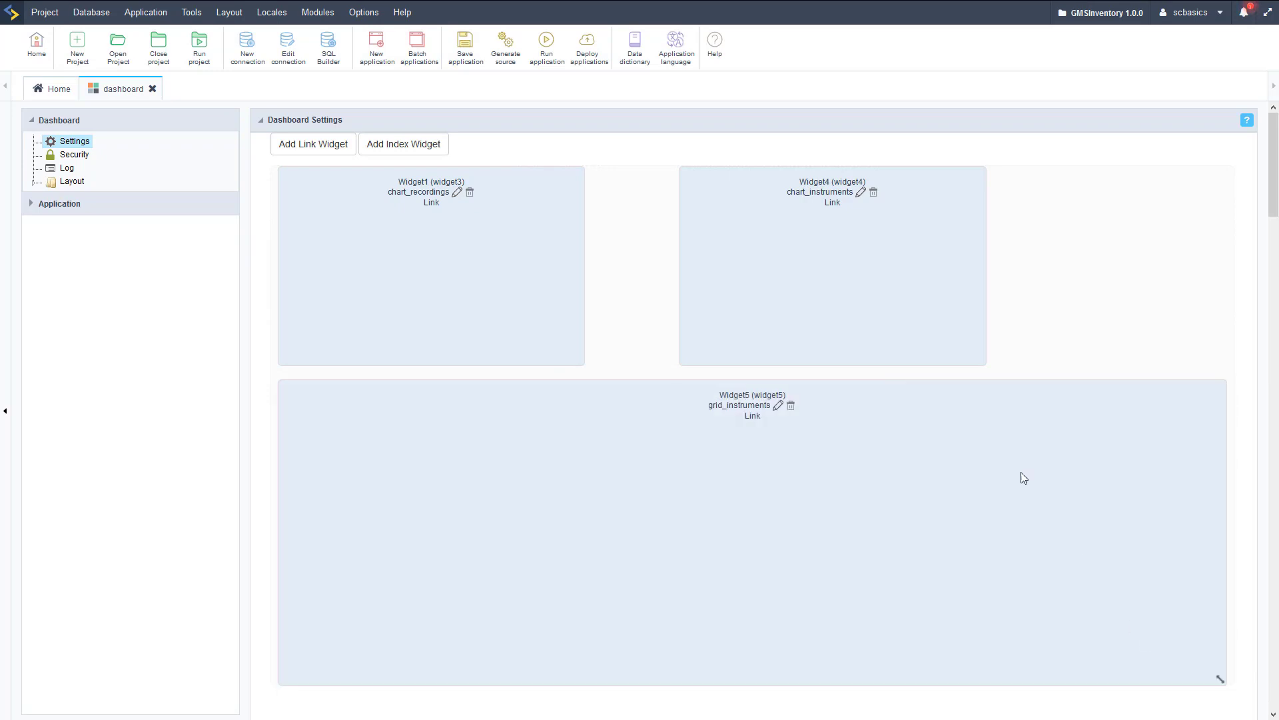
drag(865, 286, 1097, 292)
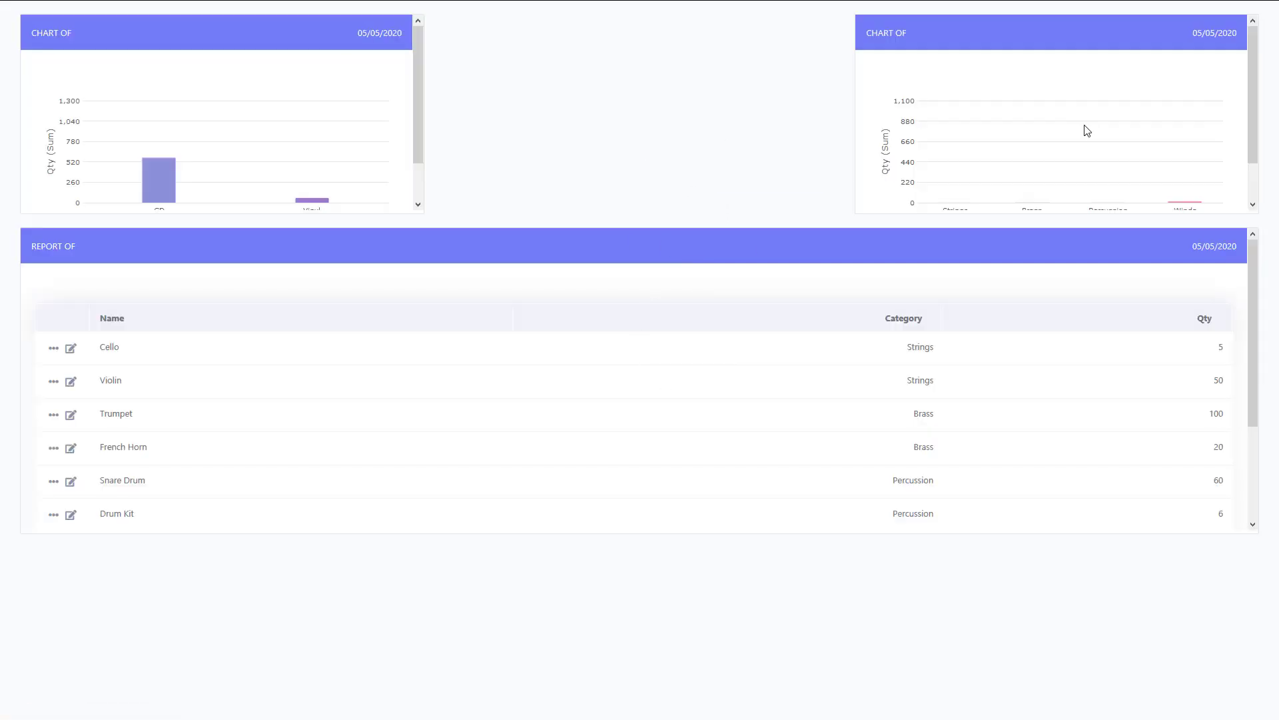
scroll(1092, 127, down, 1)
scroll(1092, 127, up, 1)
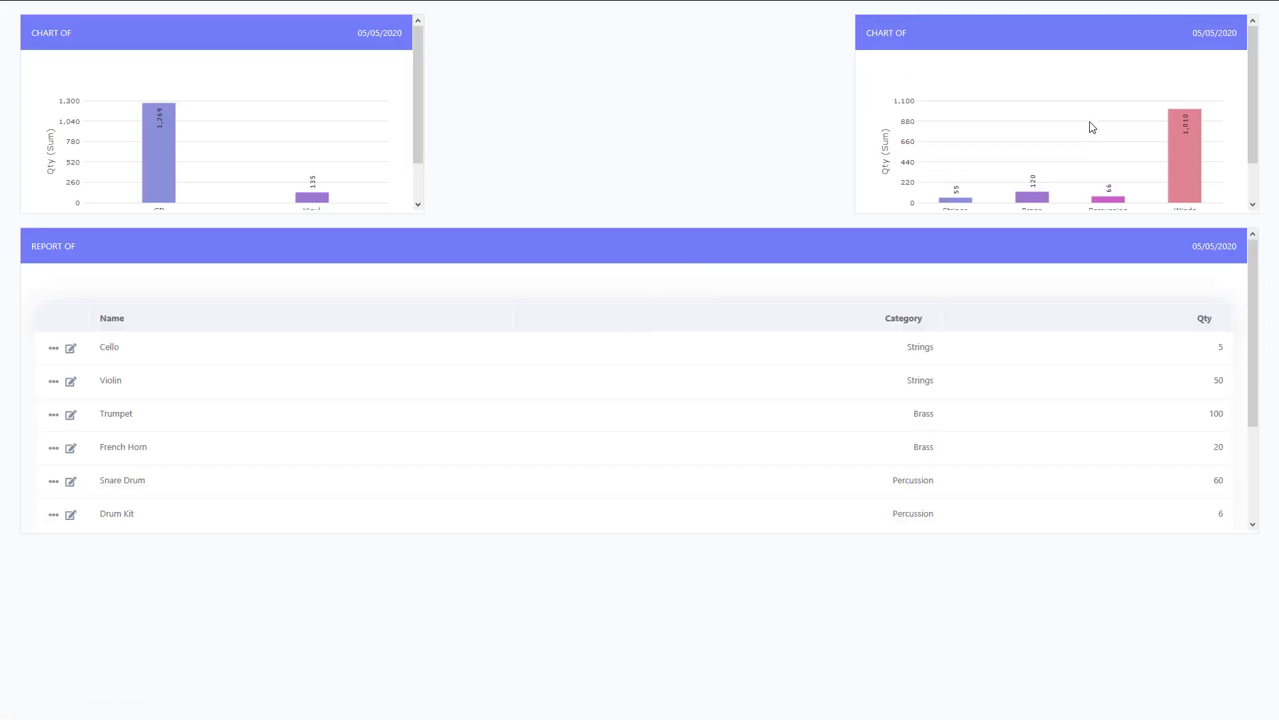
scroll(539, 369, down, 3)
scroll(540, 371, down, 2)
scroll(531, 352, up, 2)
scroll(532, 351, up, 2)
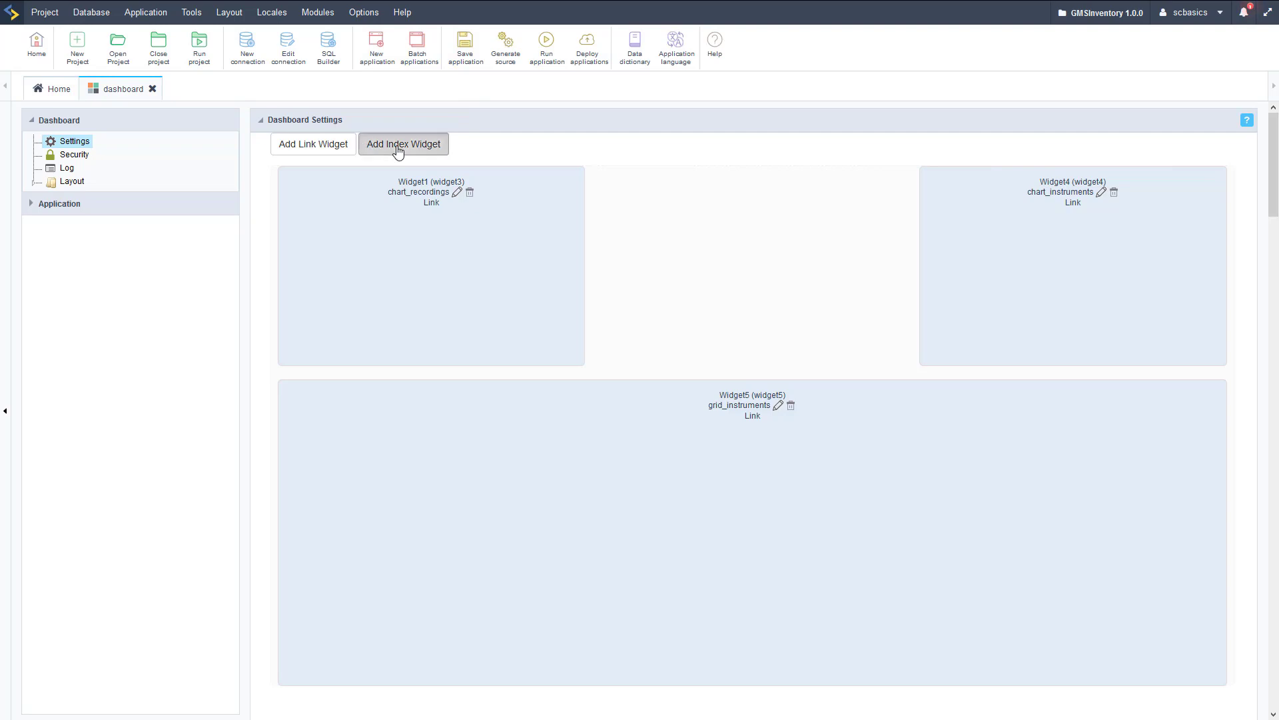
click(398, 150)
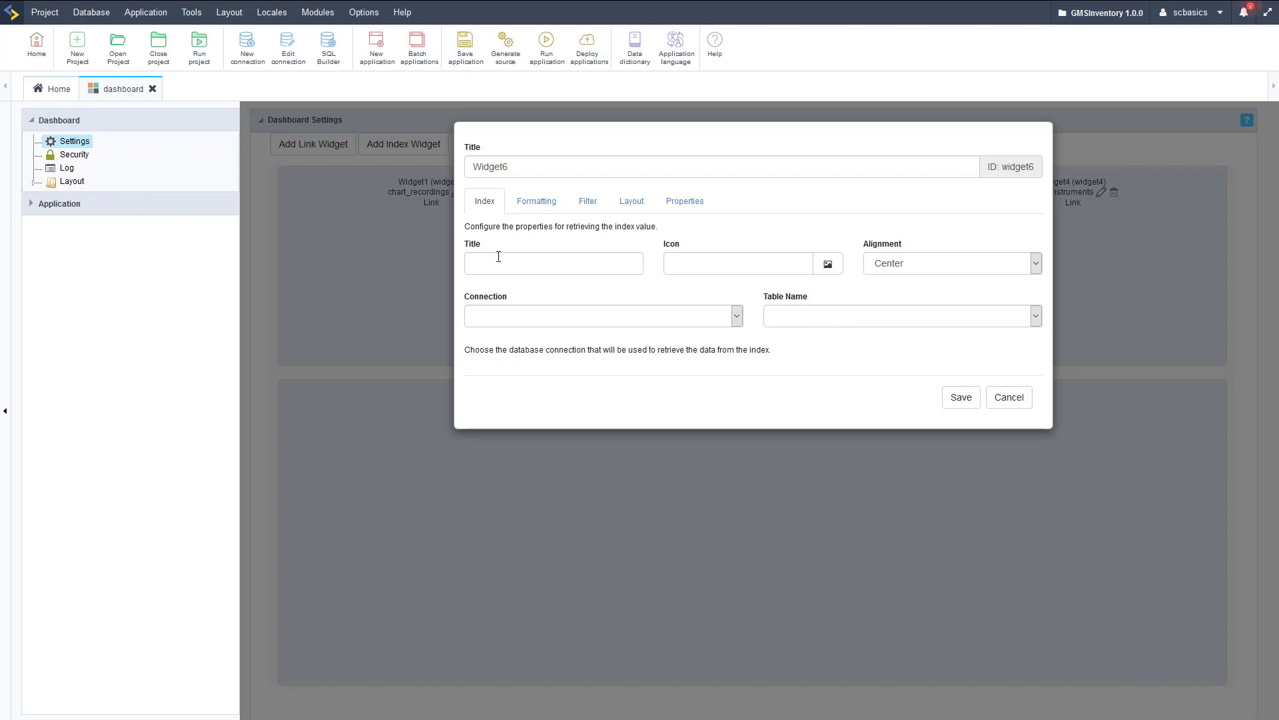
click(536, 201)
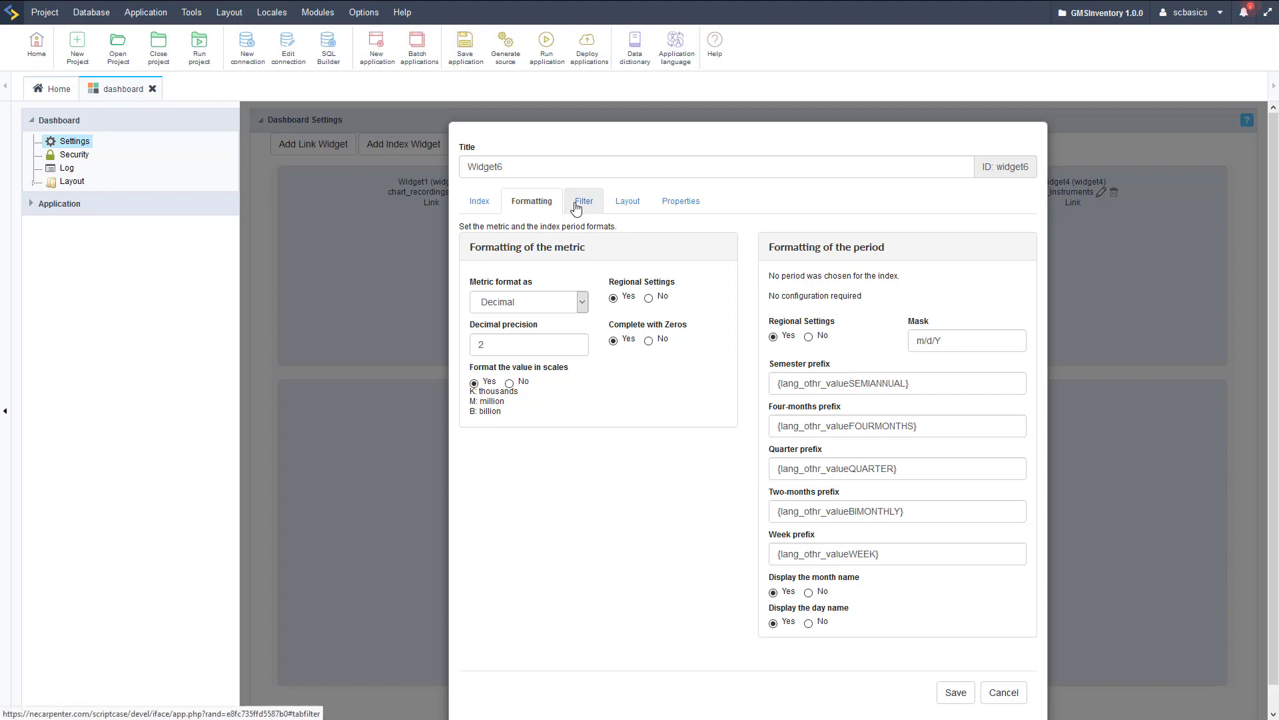
click(583, 202)
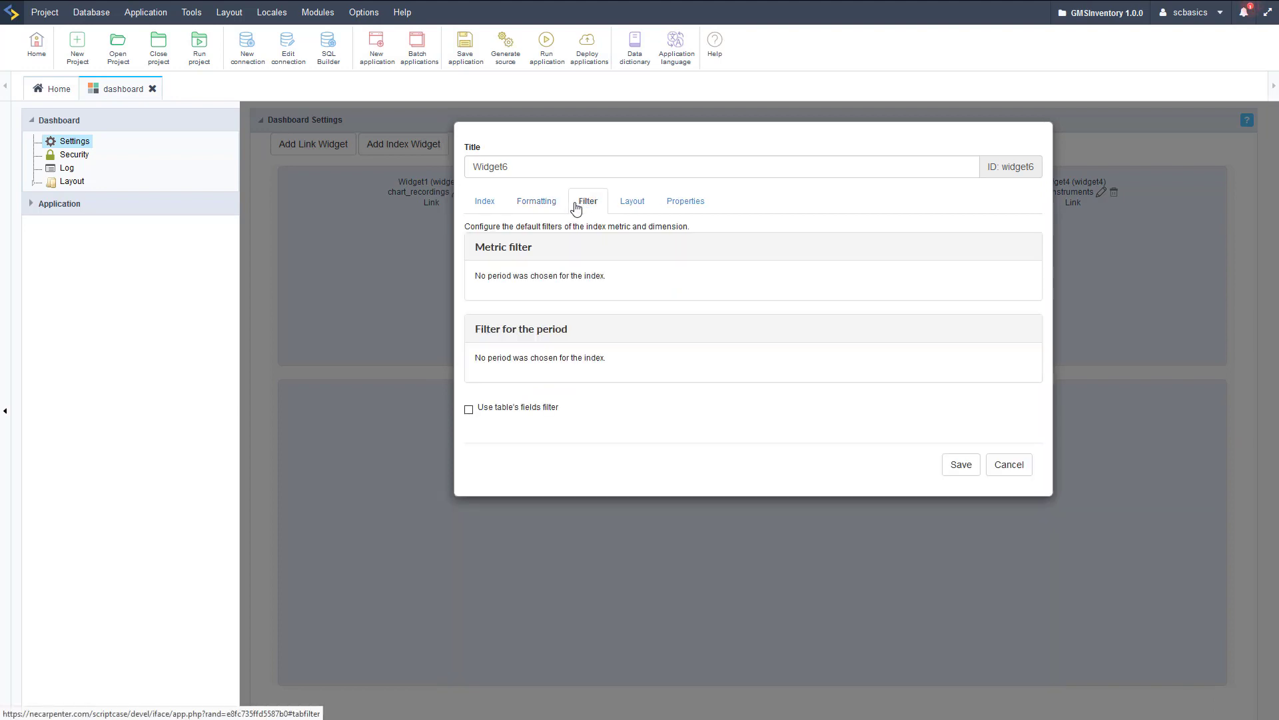
click(631, 201)
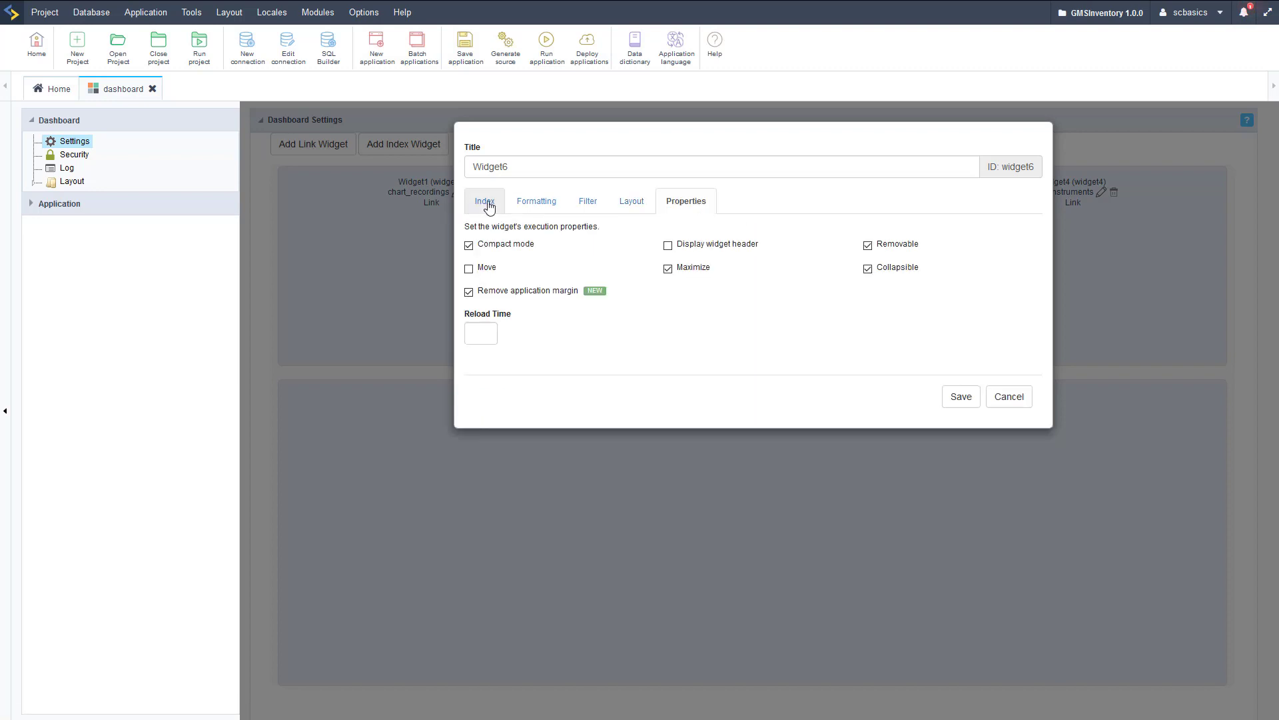
click(1009, 396)
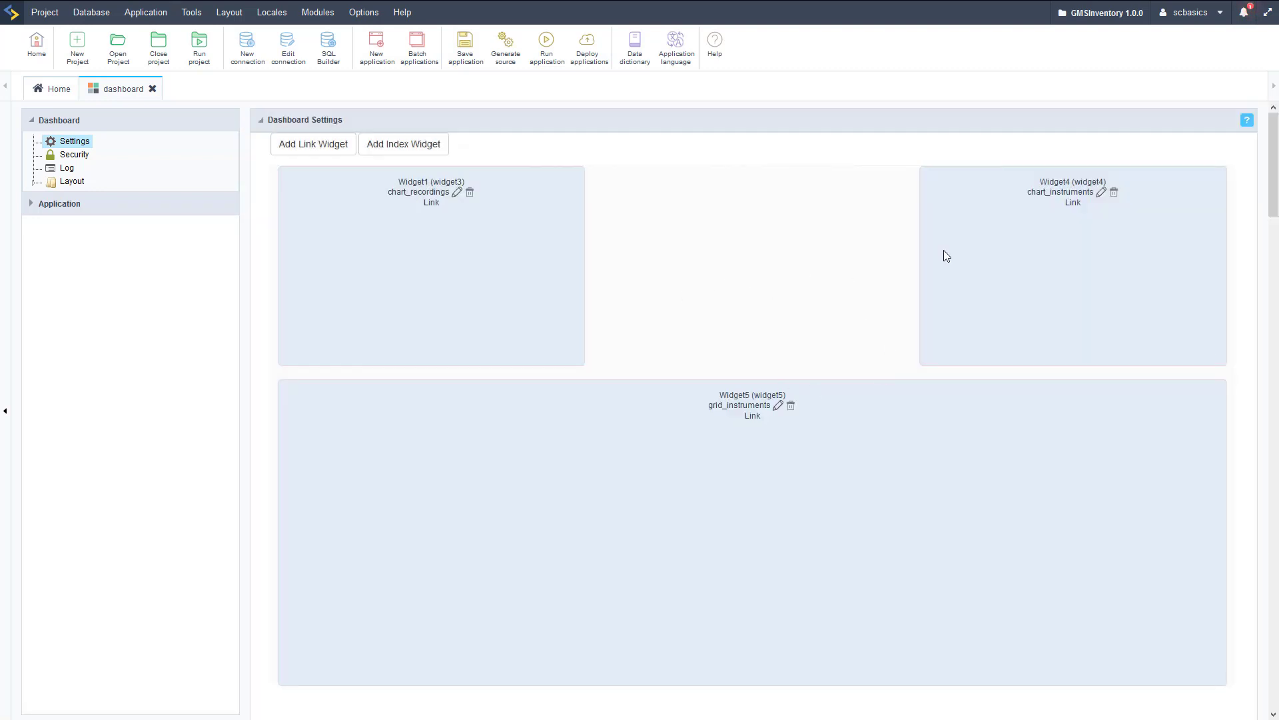